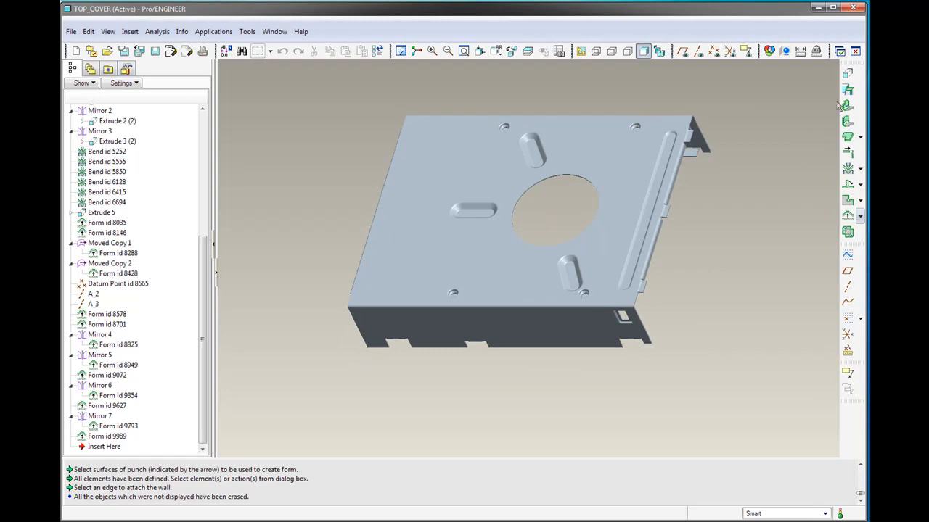
Step: Start a flat wall on the side flange's shorter free edge between two bend notches and expose its shape dimensions
{"action": "mouse_move", "coordinate": [468, 341]}
{"action": "middle_mouse_down"}
{"action": "mouse_move", "coordinate": [475, 239]}
{"action": "mouse_move", "coordinate": [499, 216]}
{"action": "middle_mouse_up"}
{"action": "scroll", "coordinate": [403, 364], "scroll_direction": "down", "scroll_amount": 8}
{"action": "middle_click_drag", "start_coordinate": [435, 296], "coordinate": [438, 265]}
{"action": "left_click", "coordinate": [475, 214]}
{"action": "middle_click_drag", "start_coordinate": [476, 214], "coordinate": [523, 254]}
{"action": "right_click", "coordinate": [607, 266]}
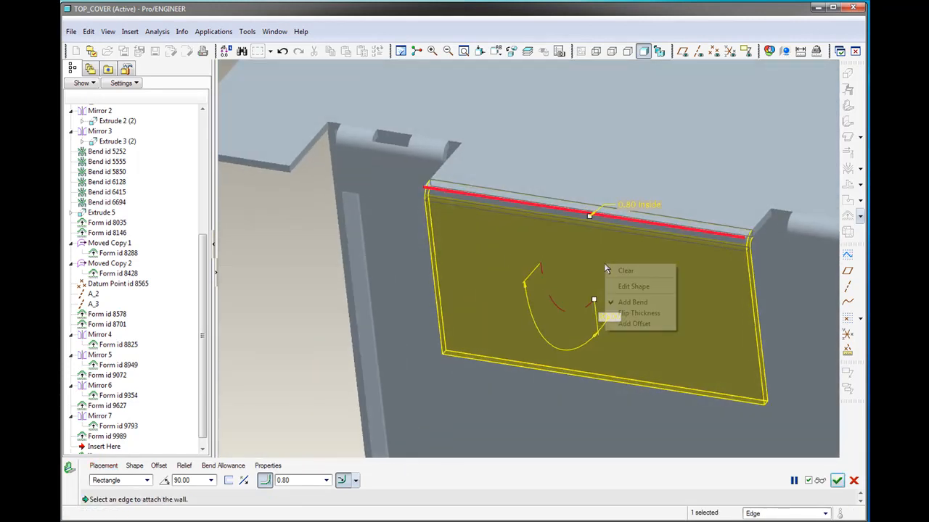
{"action": "left_click", "coordinate": [636, 301]}
{"action": "middle_click_drag", "start_coordinate": [658, 296], "coordinate": [562, 291], "text": "shift"}
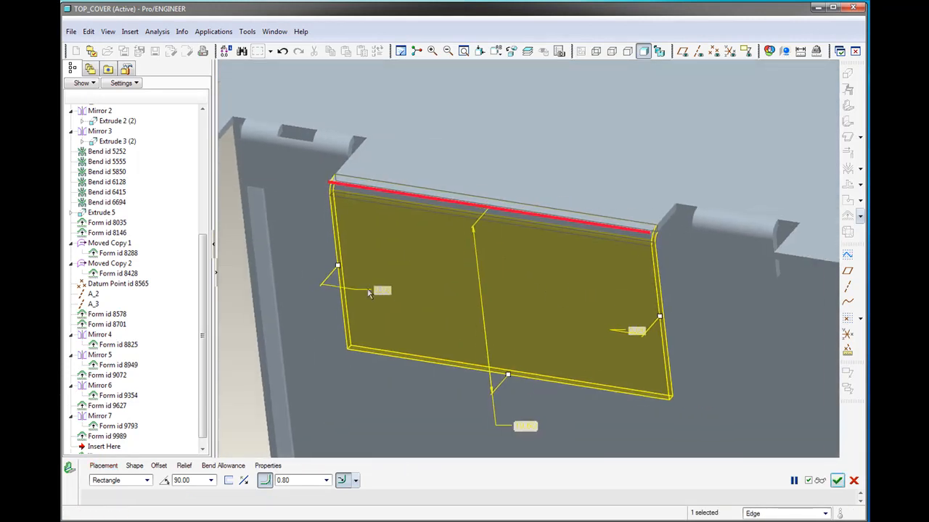
Step: Inset the flat wall 23 and 5 from the ends of its attachment edge and set its height to 7
{"action": "left_click_drag", "start_coordinate": [431, 273], "coordinate": [547, 298]}
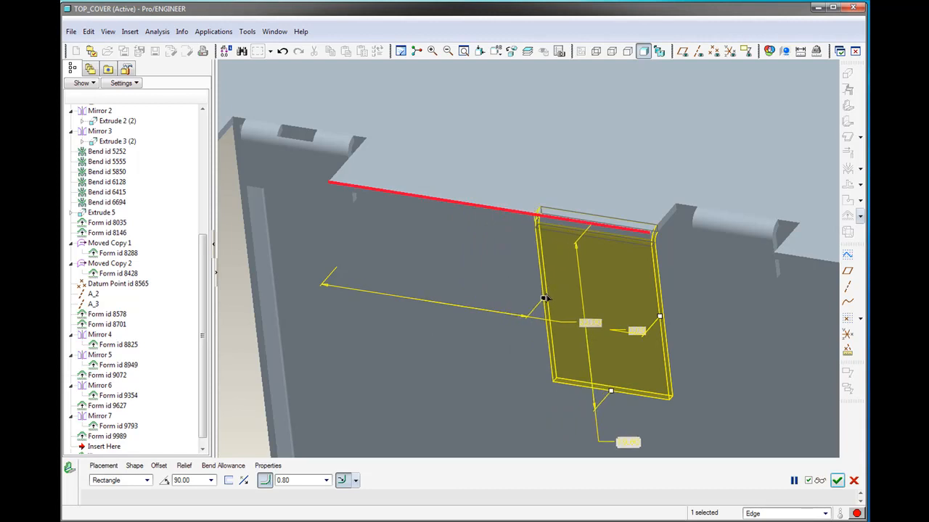
{"action": "scroll", "coordinate": [634, 317], "scroll_direction": "down", "scroll_amount": 1}
{"action": "middle_click_drag", "start_coordinate": [604, 312], "coordinate": [592, 251], "text": "shift"}
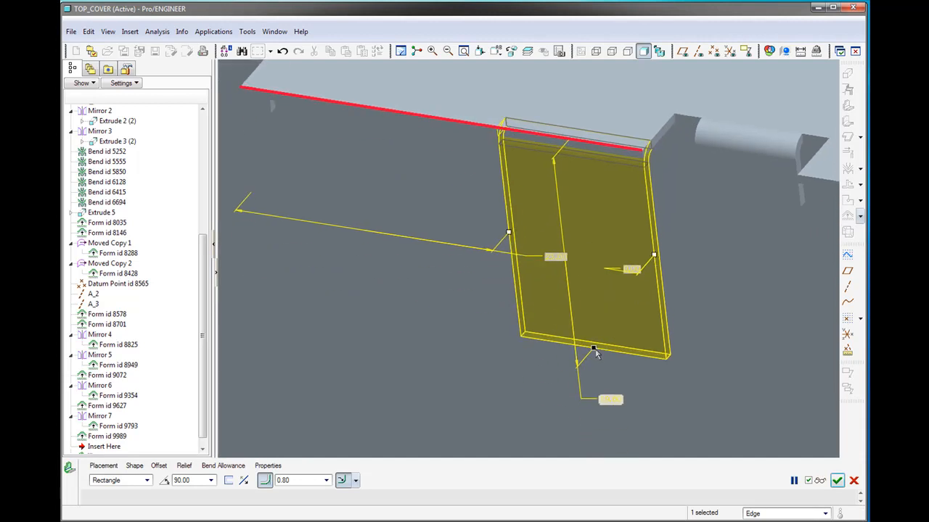
{"action": "left_click_drag", "start_coordinate": [588, 287], "coordinate": [579, 224]}
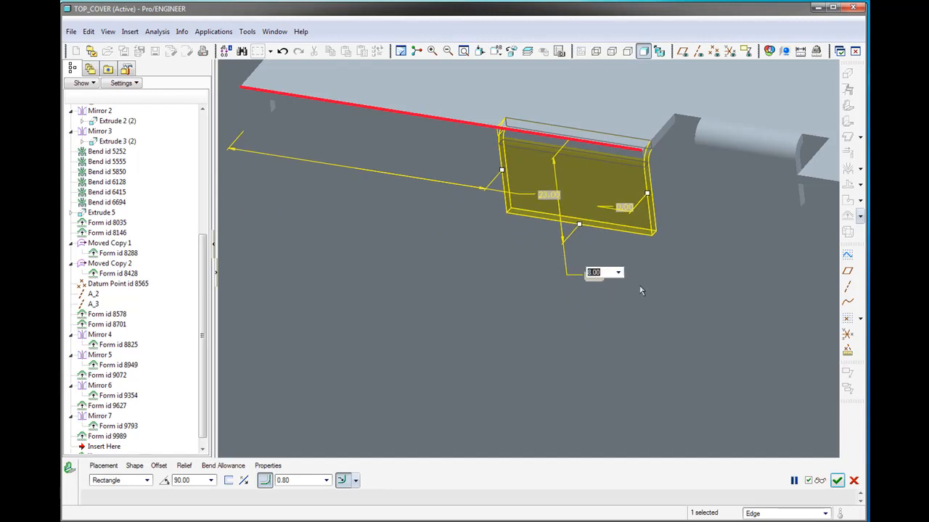
{"action": "type", "text": "7"}
{"action": "key", "text": "Return"}
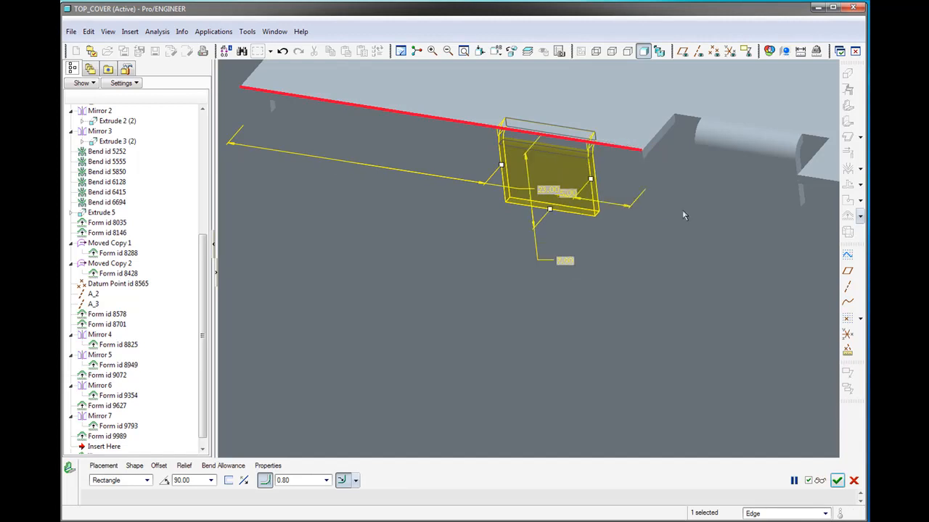
Step: Give the flat wall a rectangular bend relief up to the bend with a width of 2.00 and complete it
{"action": "middle_click_drag", "start_coordinate": [602, 151], "coordinate": [503, 254]}
{"action": "left_click", "coordinate": [184, 466]}
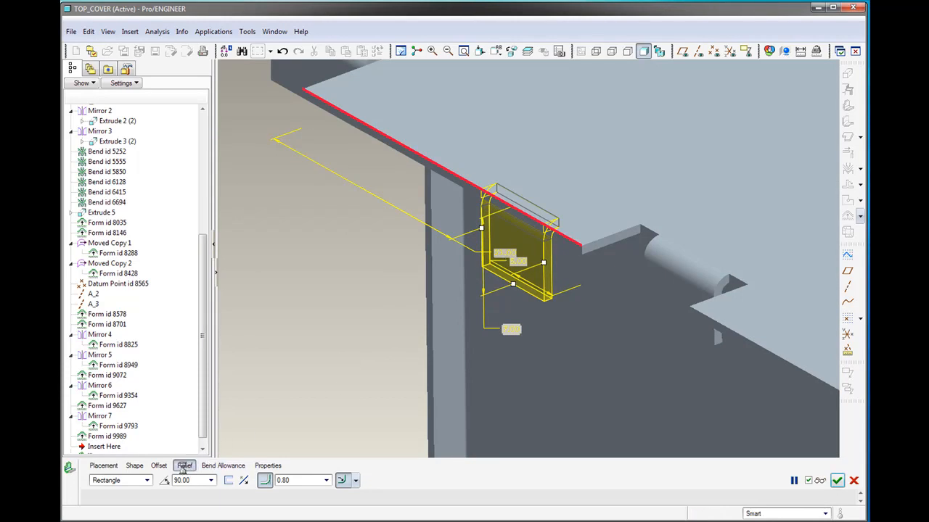
{"action": "left_click", "coordinate": [248, 366]}
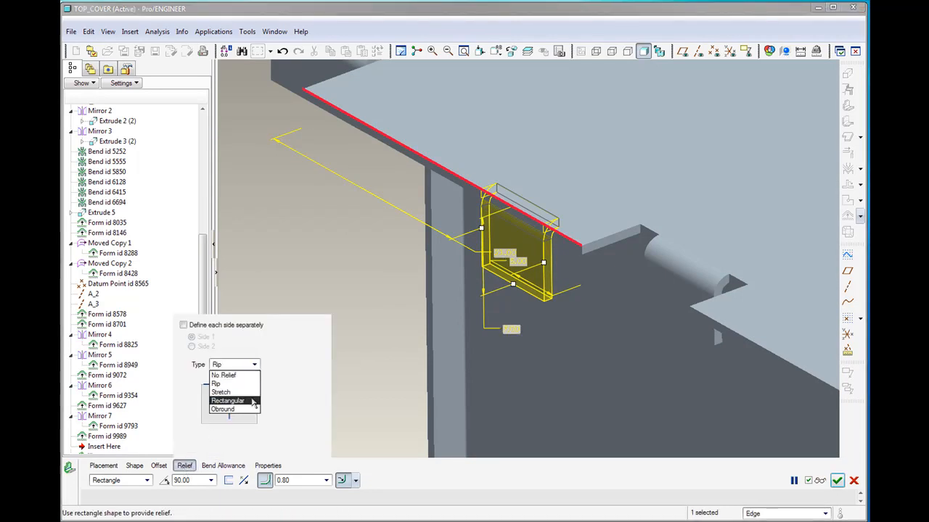
{"action": "left_click", "coordinate": [251, 398]}
{"action": "scroll", "coordinate": [549, 247], "scroll_direction": "up", "scroll_amount": 5}
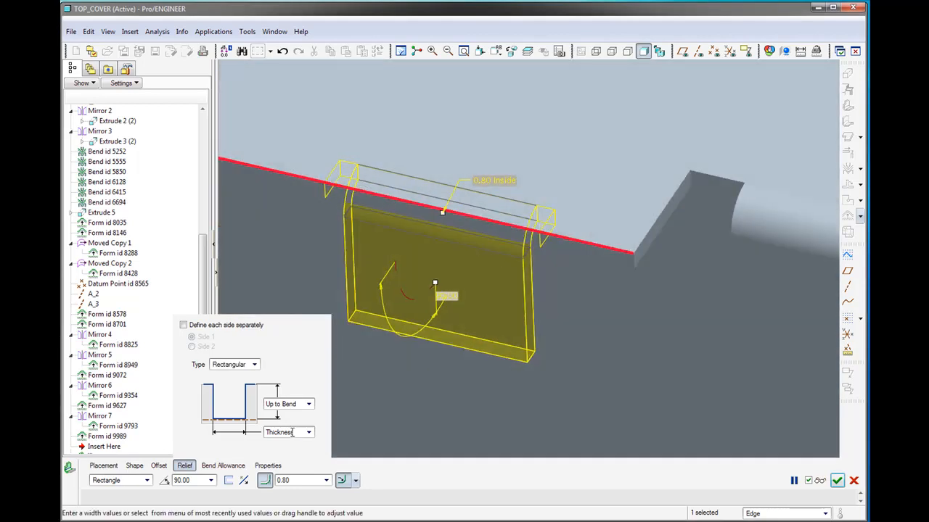
{"action": "left_click", "coordinate": [290, 432]}
{"action": "scroll", "coordinate": [543, 288], "scroll_direction": "down", "scroll_amount": 2}
{"action": "mouse_move", "coordinate": [527, 241]}
{"action": "middle_mouse_down"}
{"action": "mouse_move", "coordinate": [530, 272]}
{"action": "mouse_move", "coordinate": [529, 234]}
{"action": "middle_mouse_up"}
{"action": "scroll", "coordinate": [516, 258], "scroll_direction": "down", "scroll_amount": 2}
{"action": "left_click", "coordinate": [838, 480]}
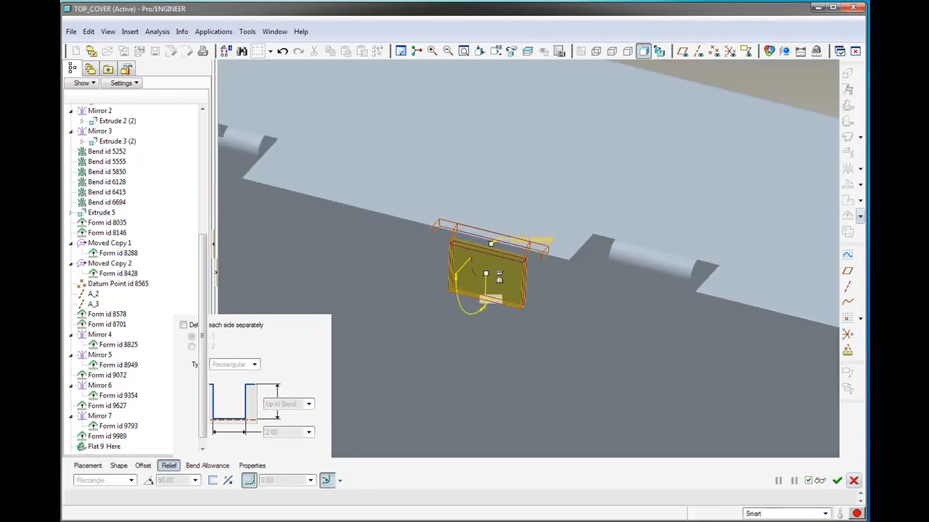
Step: Start a second flat wall on the same flange's long edge between the notches and expose its shape dimensions
{"action": "scroll", "coordinate": [487, 272], "scroll_direction": "down", "scroll_amount": 1}
{"action": "left_click", "coordinate": [510, 178]}
{"action": "scroll", "coordinate": [510, 179], "scroll_direction": "down", "scroll_amount": 2}
{"action": "middle_click_drag", "start_coordinate": [576, 189], "coordinate": [497, 165], "text": "shift"}
{"action": "left_click", "coordinate": [587, 214]}
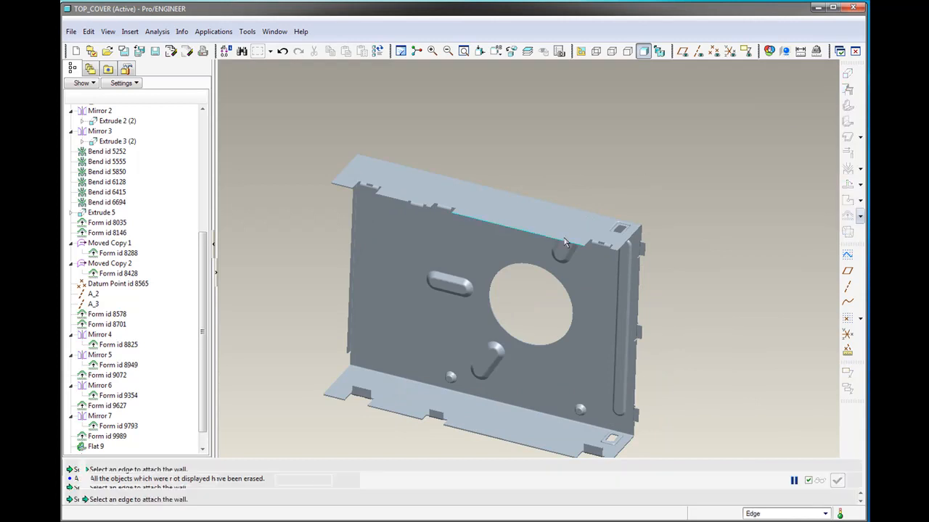
{"action": "scroll", "coordinate": [587, 217], "scroll_direction": "up", "scroll_amount": 4}
{"action": "left_click", "coordinate": [587, 234]}
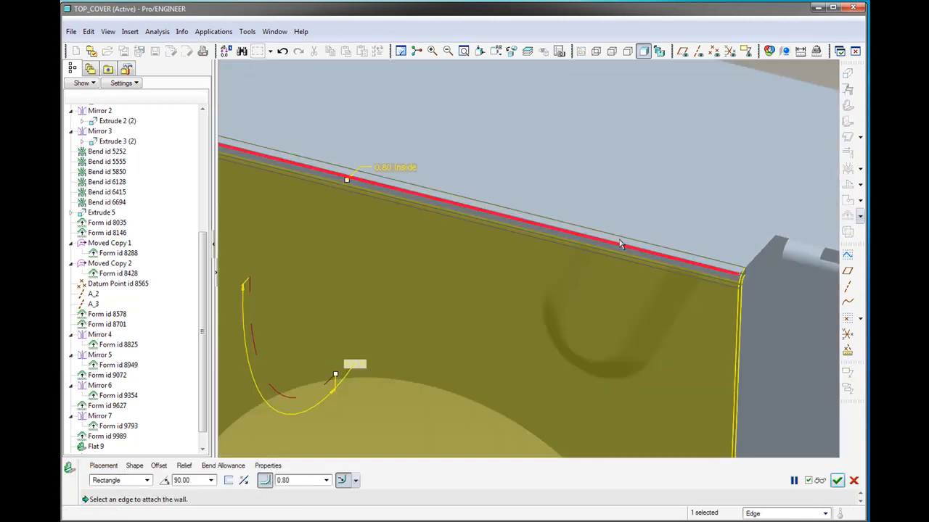
{"action": "scroll", "coordinate": [622, 233], "scroll_direction": "down", "scroll_amount": 2}
{"action": "middle_click_drag", "start_coordinate": [579, 261], "coordinate": [593, 280]}
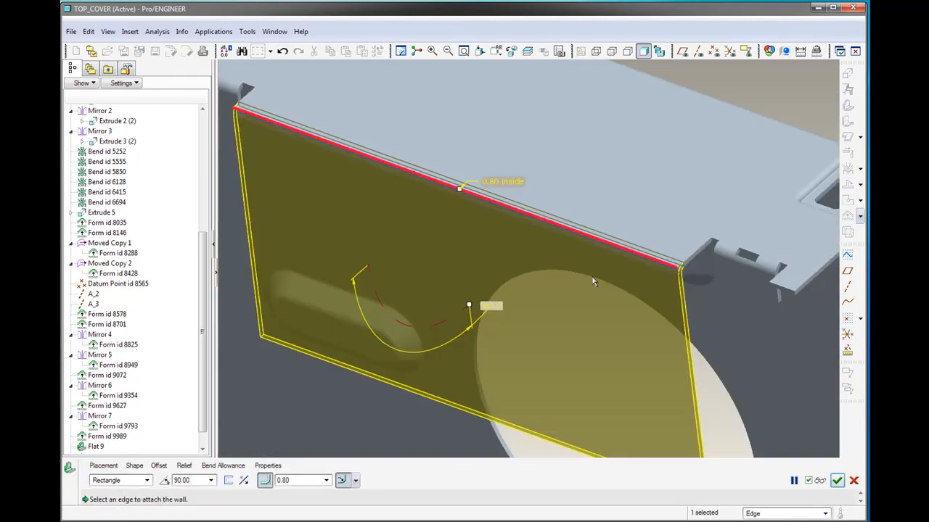
{"action": "scroll", "coordinate": [594, 280], "scroll_direction": "down", "scroll_amount": 2}
{"action": "right_click", "coordinate": [496, 266]}
{"action": "left_click", "coordinate": [509, 288]}
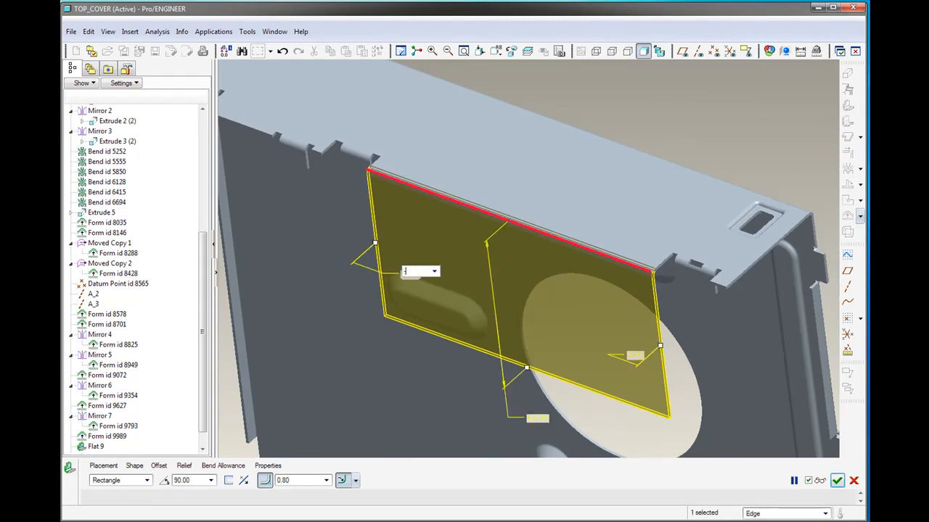
Step: Inset both sides of the second flat wall to form a narrow tab, shorten its height and complete it
{"action": "key", "text": "Return"}
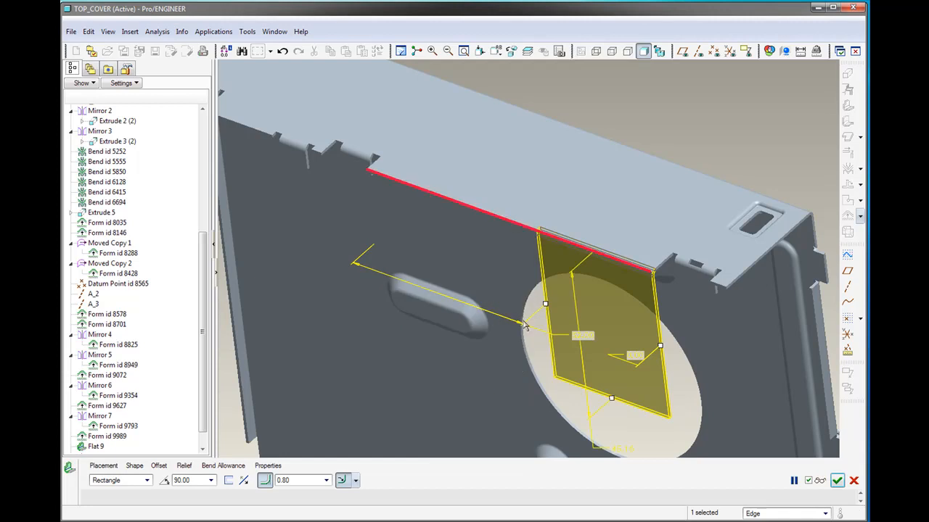
{"action": "scroll", "coordinate": [615, 360], "scroll_direction": "up", "scroll_amount": 2}
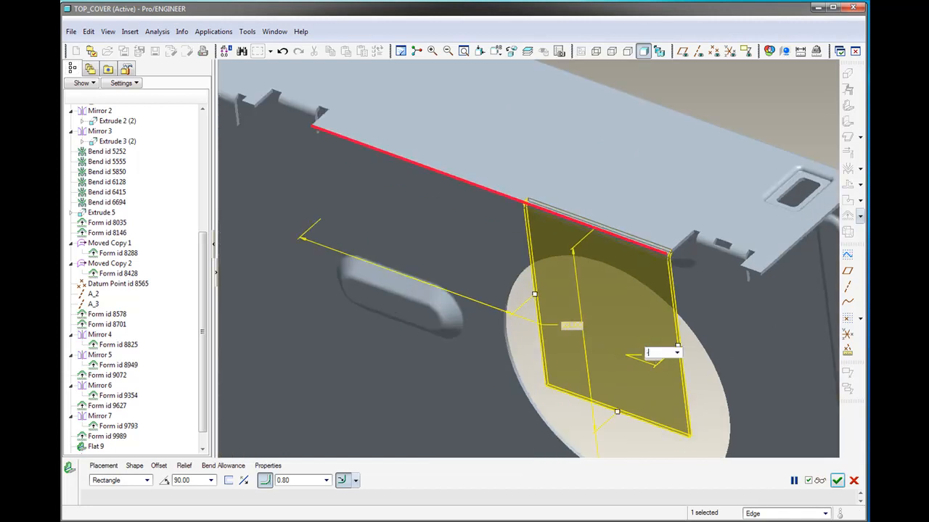
{"action": "key", "text": "Return"}
{"action": "mouse_move", "coordinate": [678, 336]}
{"action": "middle_mouse_down"}
{"action": "mouse_move", "coordinate": [570, 305]}
{"action": "mouse_move", "coordinate": [586, 288]}
{"action": "mouse_move", "coordinate": [566, 280]}
{"action": "mouse_move", "coordinate": [575, 385]}
{"action": "middle_mouse_up"}
{"action": "mouse_move", "coordinate": [561, 244]}
{"action": "middle_mouse_down"}
{"action": "mouse_move", "coordinate": [585, 355]}
{"action": "mouse_move", "coordinate": [621, 349]}
{"action": "middle_mouse_up"}
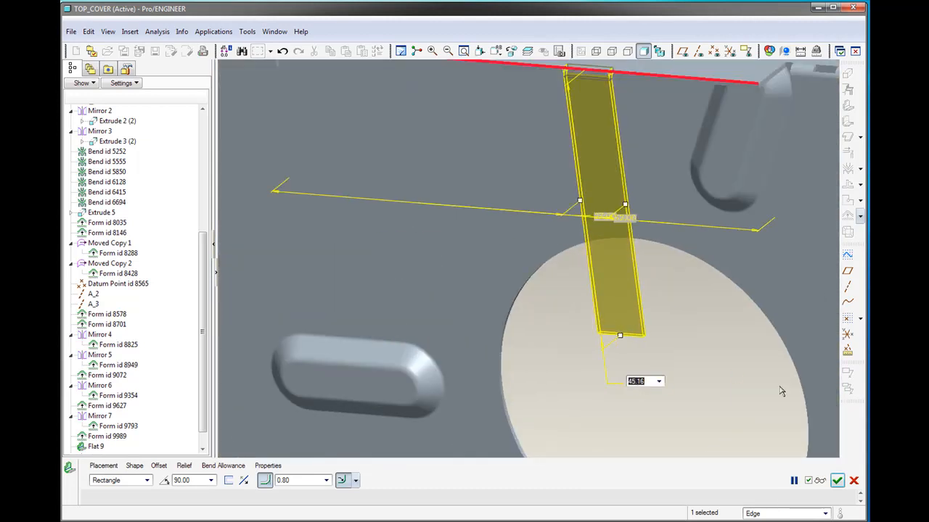
{"action": "middle_click_drag", "start_coordinate": [784, 383], "coordinate": [571, 265]}
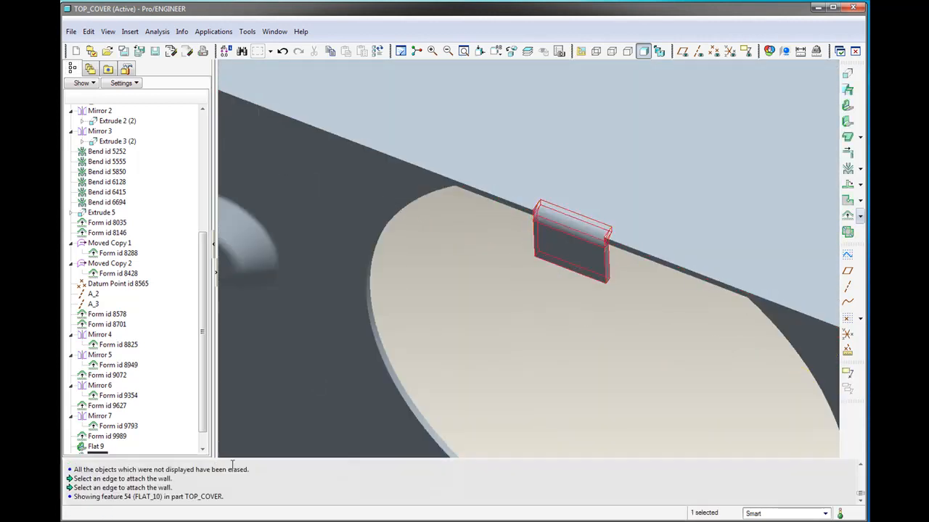
Step: Redefine the second flat wall with a rectangular bend relief up to the bend and a width of 2.00
{"action": "scroll", "coordinate": [87, 351], "scroll_direction": "down", "scroll_amount": 1}
{"action": "right_click", "coordinate": [106, 364]}
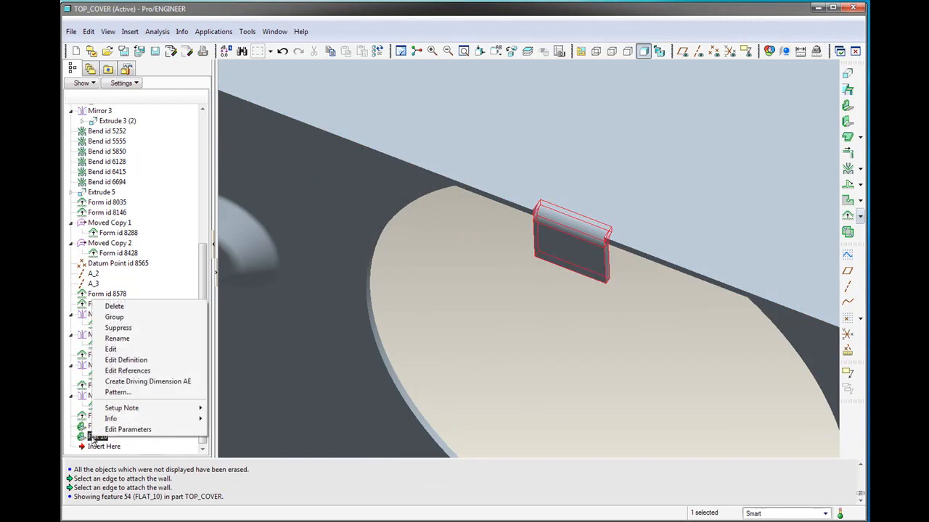
{"action": "left_click", "coordinate": [109, 357]}
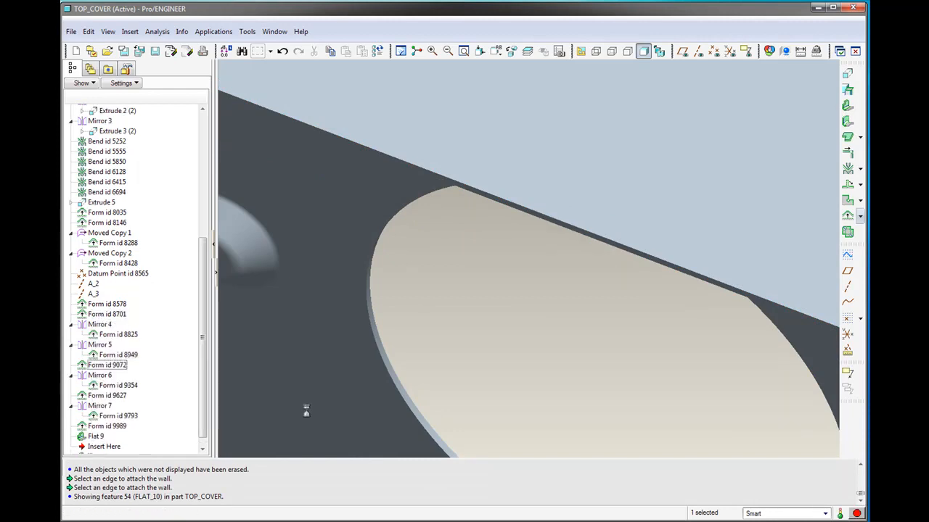
{"action": "left_click", "coordinate": [185, 465]}
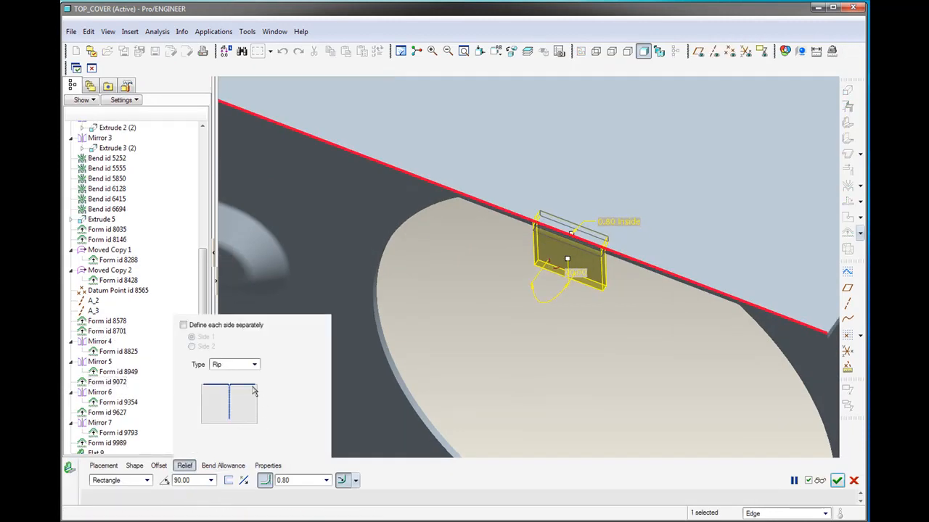
{"action": "left_click", "coordinate": [249, 365]}
{"action": "left_click", "coordinate": [243, 404]}
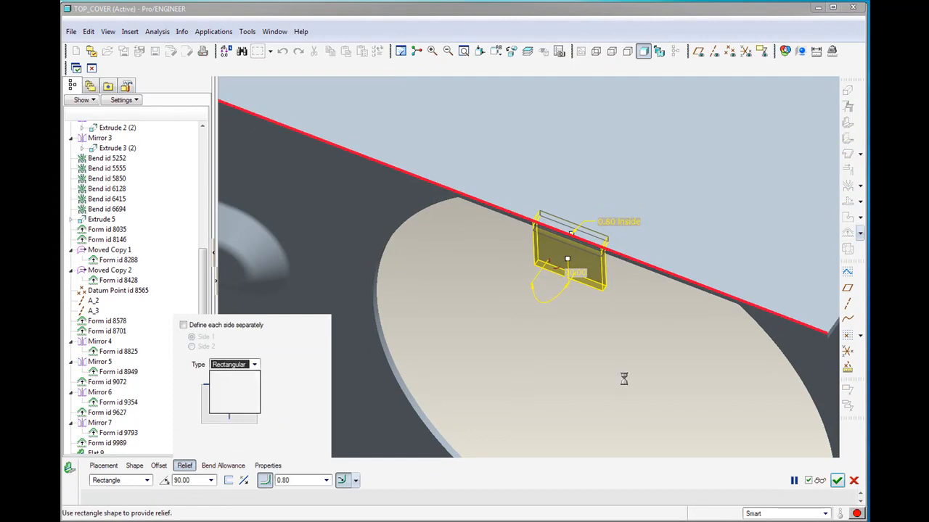
{"action": "left_click", "coordinate": [309, 432]}
{"action": "left_click", "coordinate": [300, 447]}
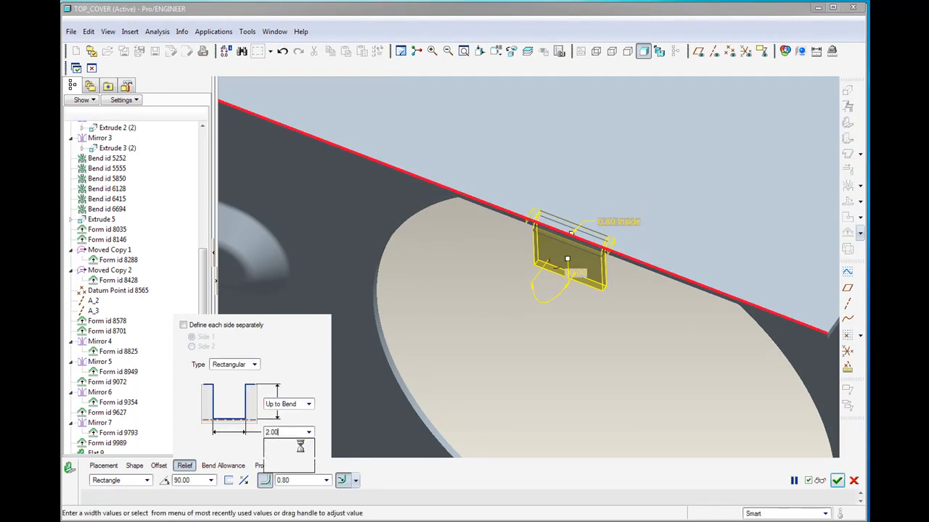
{"action": "scroll", "coordinate": [587, 234], "scroll_direction": "up", "scroll_amount": 5}
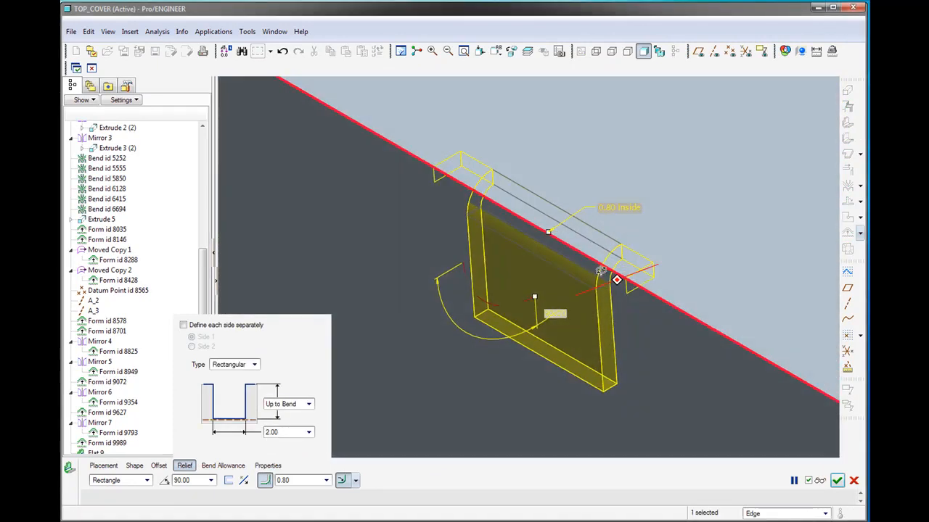
{"action": "middle_click", "coordinate": [602, 278]}
{"action": "scroll", "coordinate": [589, 284], "scroll_direction": "down", "scroll_amount": 6}
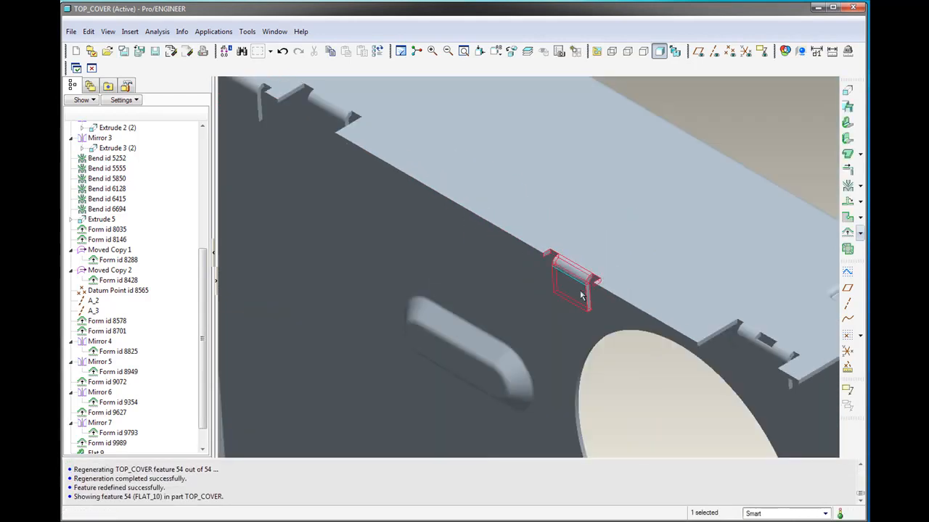
Step: Start a third flat wall on the opposite flange's short edge between the two notches and expose its shape dimensions
{"action": "mouse_move", "coordinate": [606, 240]}
{"action": "middle_mouse_down"}
{"action": "mouse_move", "coordinate": [564, 201]}
{"action": "mouse_move", "coordinate": [638, 292]}
{"action": "mouse_move", "coordinate": [522, 266]}
{"action": "mouse_move", "coordinate": [560, 296]}
{"action": "middle_mouse_up"}
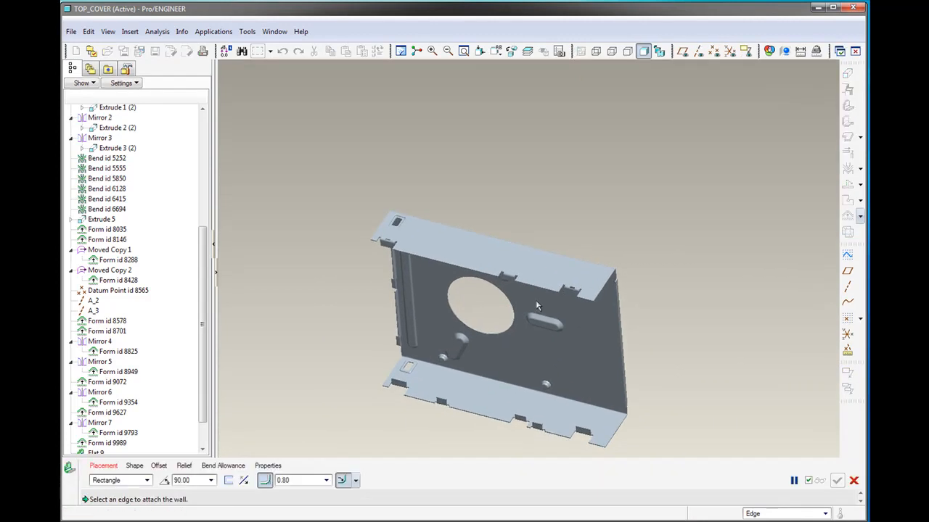
{"action": "scroll", "coordinate": [545, 309], "scroll_direction": "up", "scroll_amount": 5}
{"action": "left_click", "coordinate": [565, 276]}
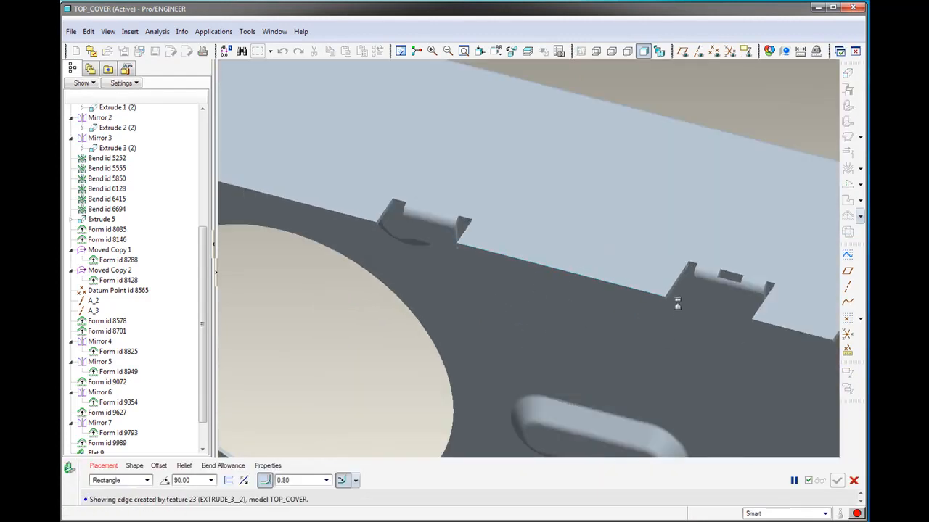
{"action": "middle_click_drag", "start_coordinate": [559, 321], "coordinate": [629, 299]}
{"action": "right_click", "coordinate": [616, 311]}
{"action": "left_click", "coordinate": [638, 333]}
{"action": "scroll", "coordinate": [604, 304], "scroll_direction": "down", "scroll_amount": 3}
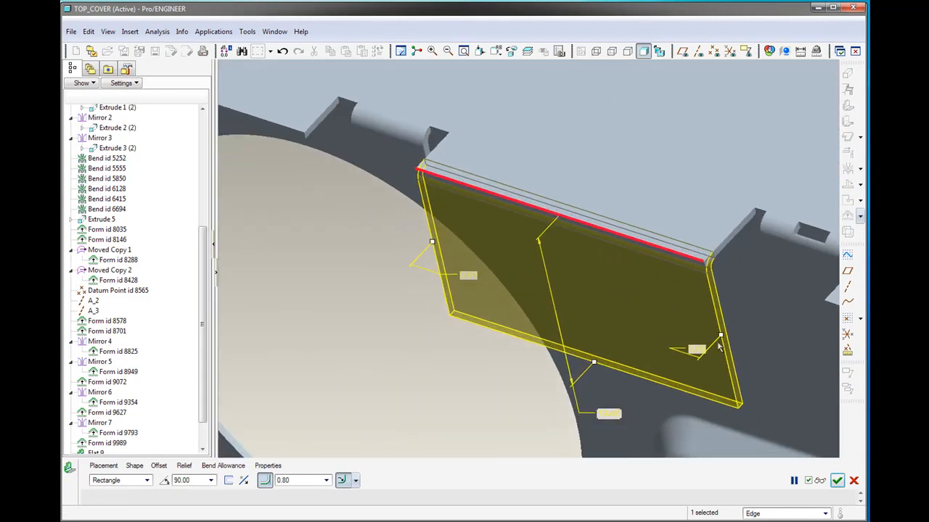
Step: Inset the third flat wall 23 and 5 from the ends of its attachment edge and shorten its height
{"action": "type", "text": "-"}
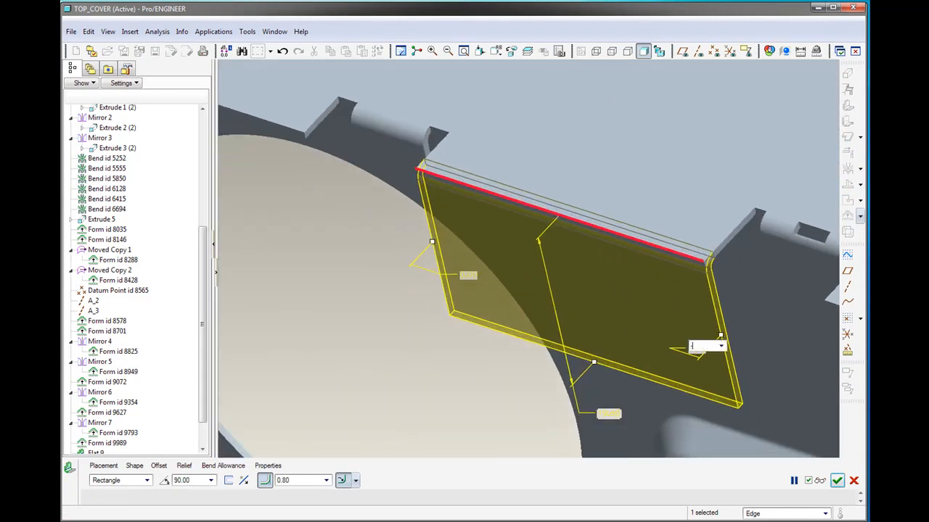
{"action": "type", "text": "25"}
{"action": "key", "text": "Return"}
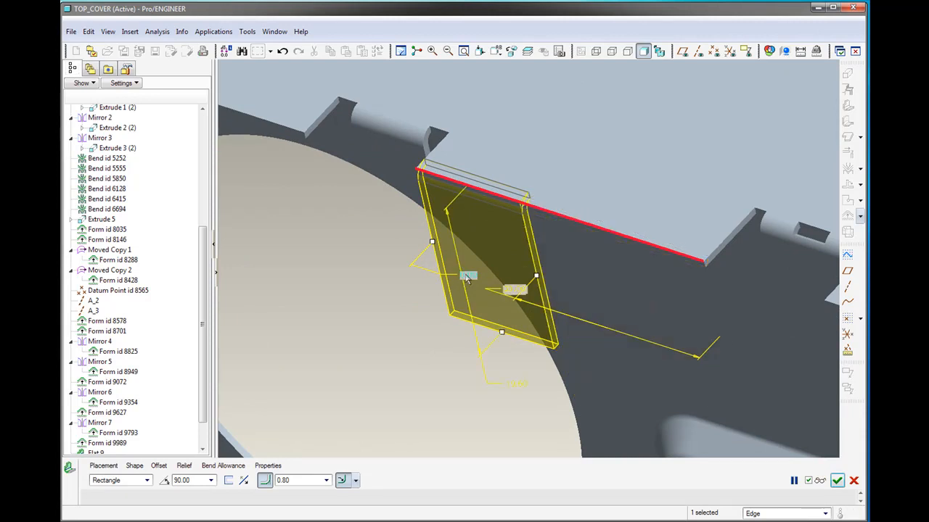
{"action": "key", "text": "Return"}
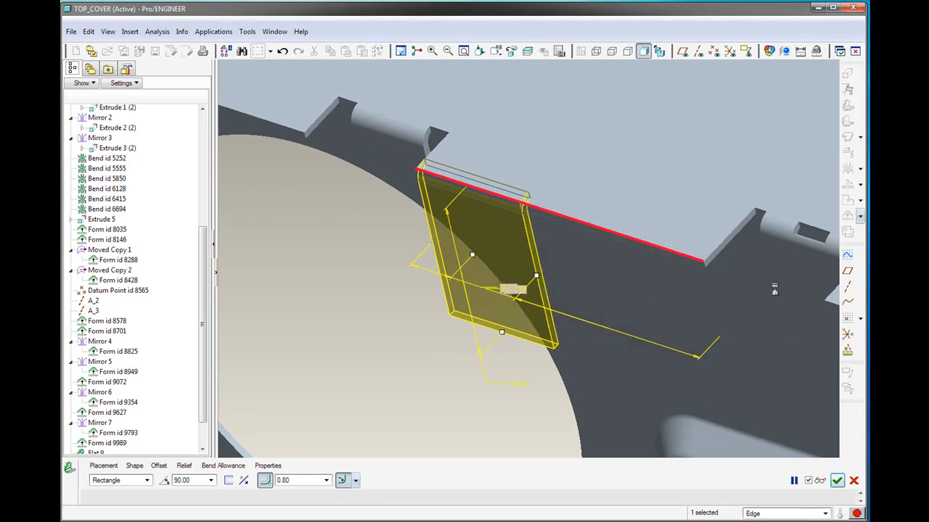
{"action": "scroll", "coordinate": [483, 373], "scroll_direction": "down", "scroll_amount": 2}
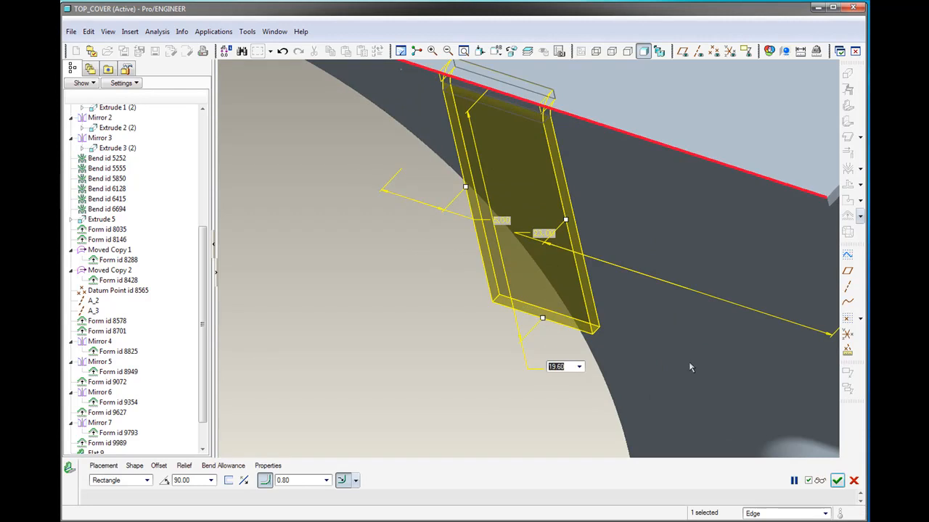
{"action": "scroll", "coordinate": [600, 242], "scroll_direction": "up", "scroll_amount": 5}
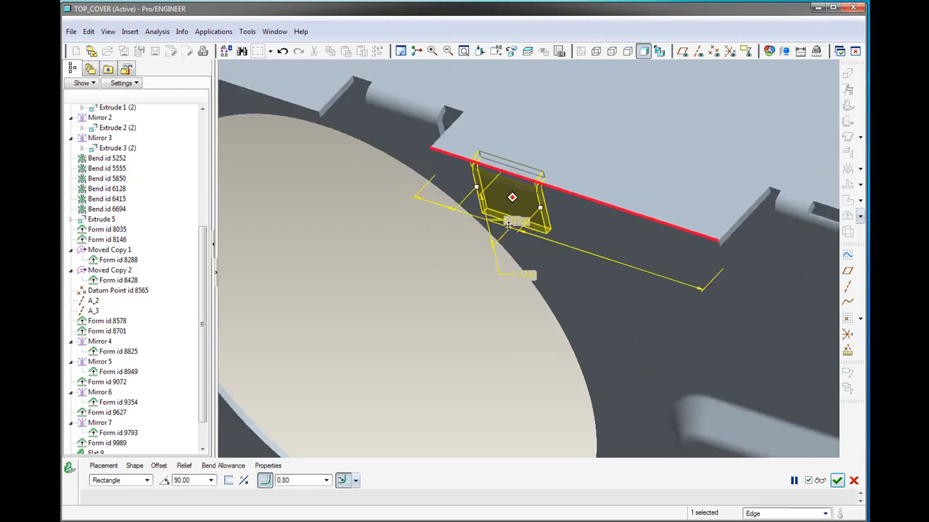
Step: Give the third flat wall a rectangular bend relief up to the bend with a width of 2.00 and complete it
{"action": "left_click", "coordinate": [185, 466]}
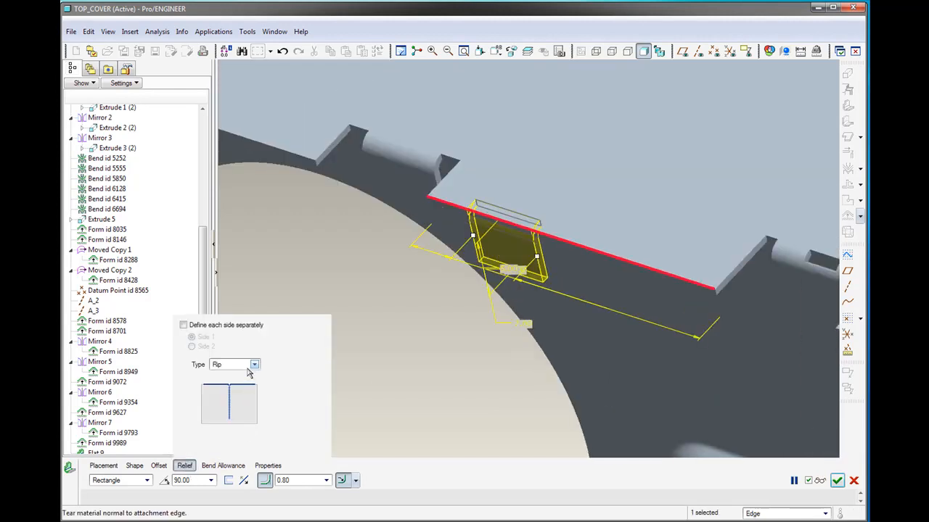
{"action": "left_click", "coordinate": [253, 364]}
{"action": "left_click", "coordinate": [245, 402]}
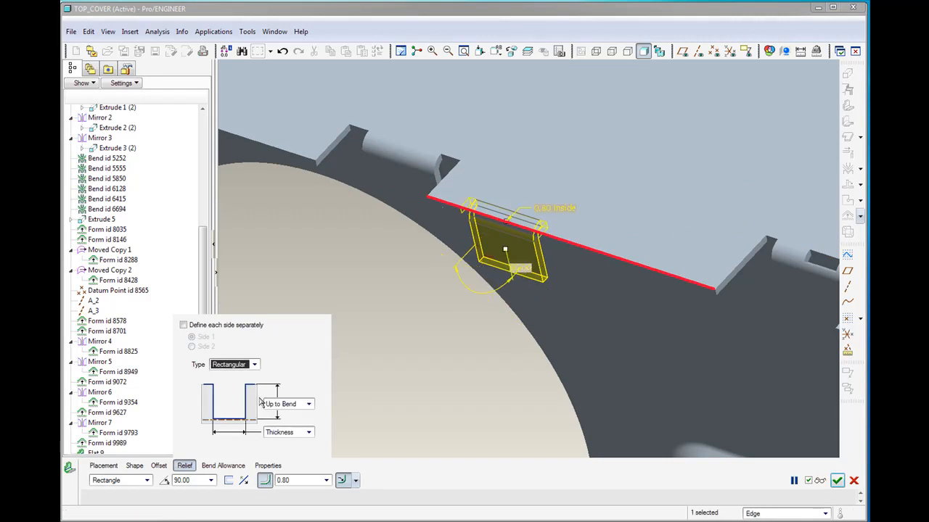
{"action": "left_click", "coordinate": [309, 433]}
{"action": "left_click", "coordinate": [301, 445]}
{"action": "middle_click", "coordinate": [567, 284]}
Step: Start a fourth flat wall on the long edge segment of the same flange and expose its shape dimensions
{"action": "middle_click_drag", "start_coordinate": [566, 284], "coordinate": [599, 230]}
{"action": "scroll", "coordinate": [648, 141], "scroll_direction": "up", "scroll_amount": 1}
{"action": "mouse_move", "coordinate": [562, 172]}
{"action": "middle_mouse_down", "text": "shift"}
{"action": "mouse_move", "coordinate": [543, 221]}
{"action": "mouse_move", "coordinate": [508, 243]}
{"action": "mouse_move", "coordinate": [518, 251]}
{"action": "middle_mouse_up", "text": "shift"}
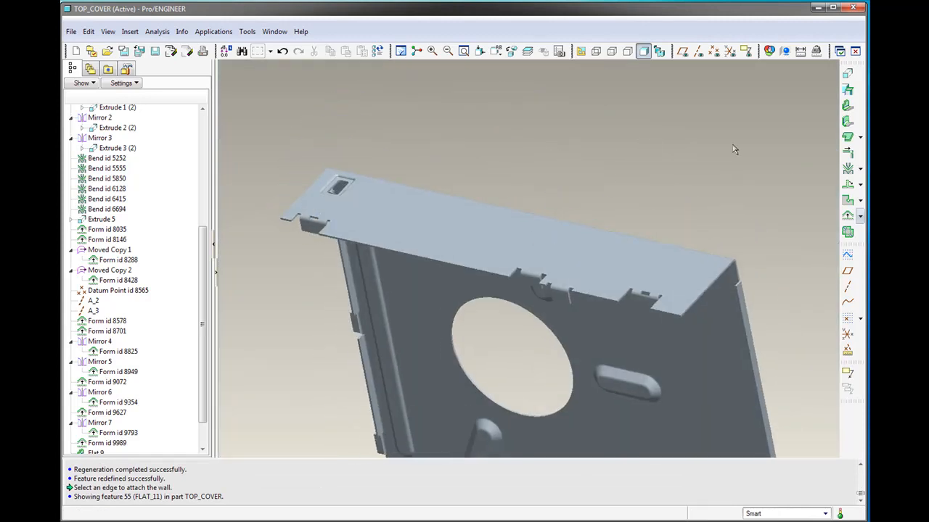
{"action": "scroll", "coordinate": [428, 296], "scroll_direction": "down", "scroll_amount": 3}
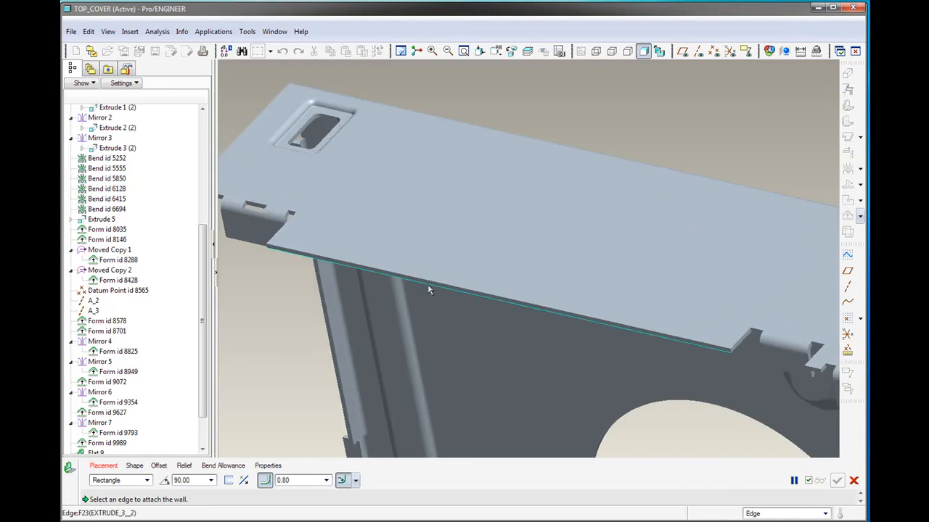
{"action": "left_click", "coordinate": [424, 282]}
{"action": "middle_click_drag", "start_coordinate": [423, 282], "coordinate": [486, 266]}
{"action": "right_click", "coordinate": [480, 274]}
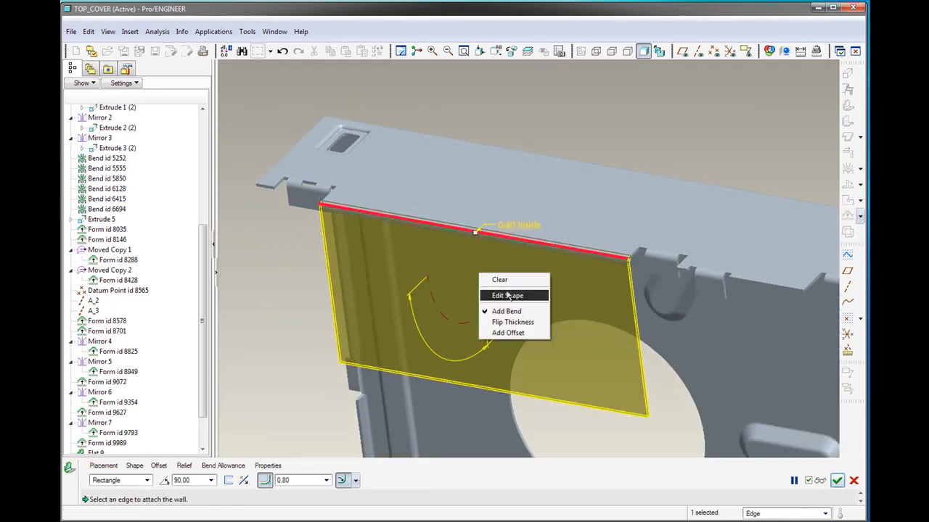
{"action": "left_click", "coordinate": [508, 294]}
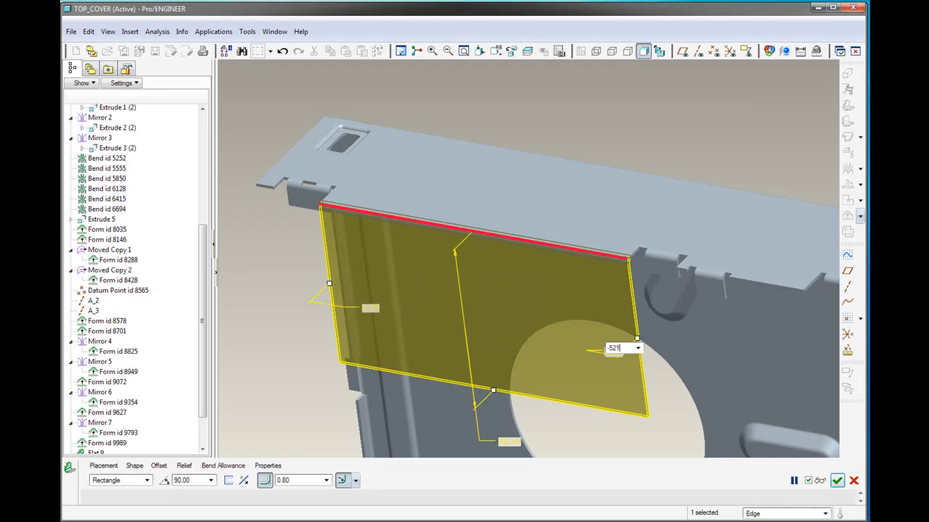
Step: Inset the fourth flat wall 52 and 27 from the ends of its attachment edge and set its height to 7
{"action": "key", "text": "Return"}
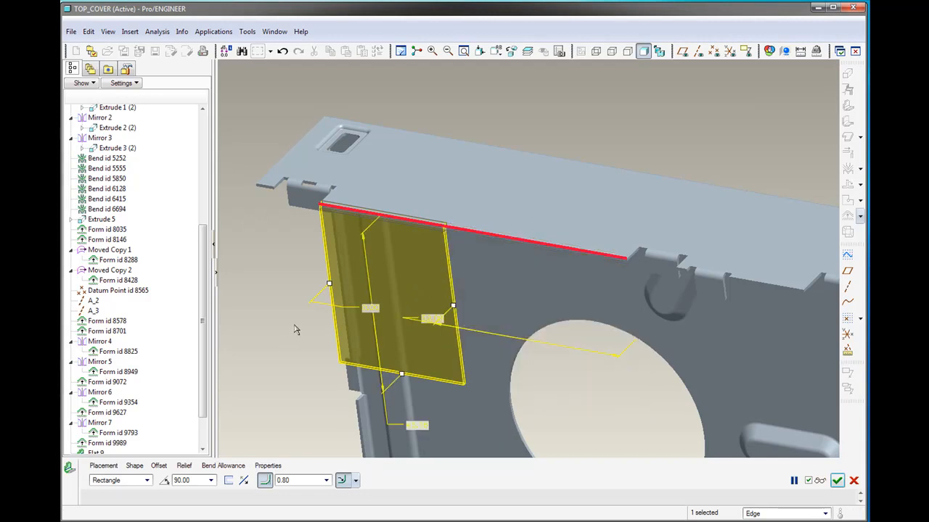
{"action": "scroll", "coordinate": [300, 321], "scroll_direction": "down", "scroll_amount": 2}
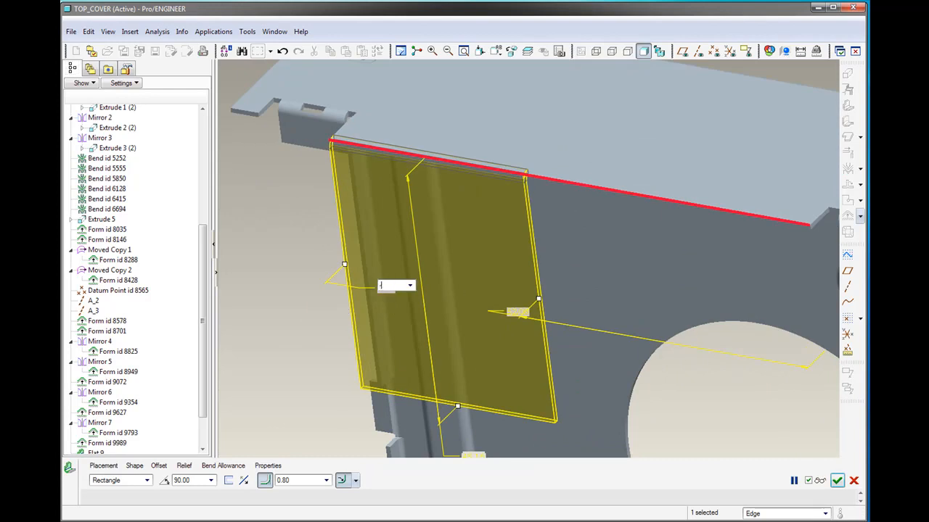
{"action": "type", "text": "-27"}
{"action": "key", "text": "Return"}
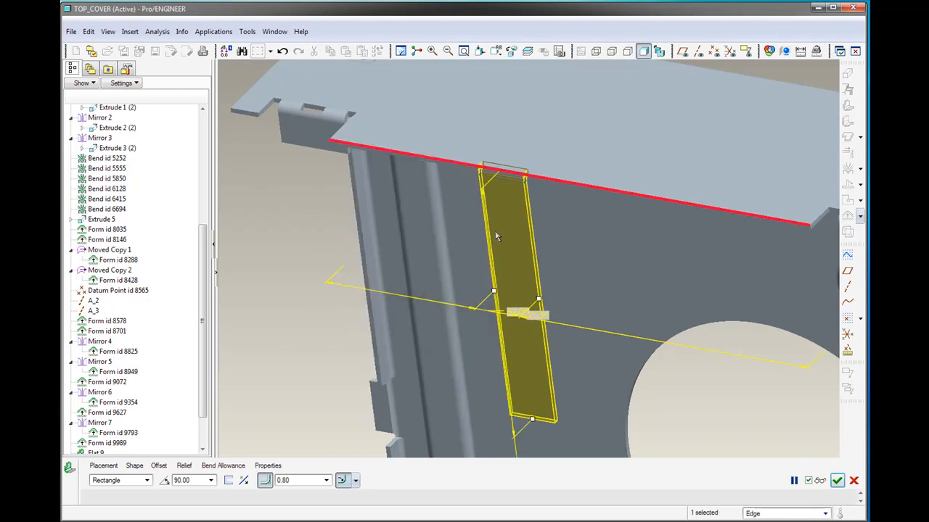
{"action": "scroll", "coordinate": [520, 223], "scroll_direction": "up", "scroll_amount": 2}
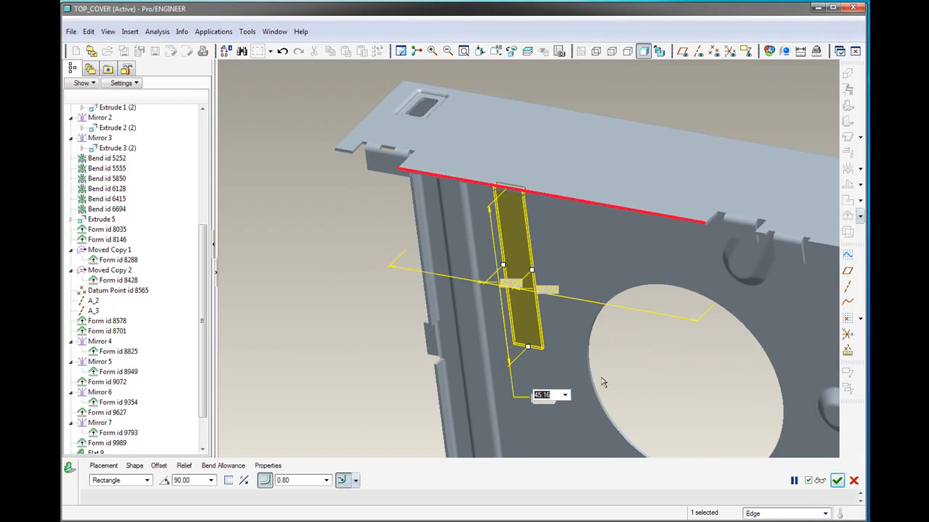
{"action": "type", "text": "7"}
{"action": "key", "text": "Return"}
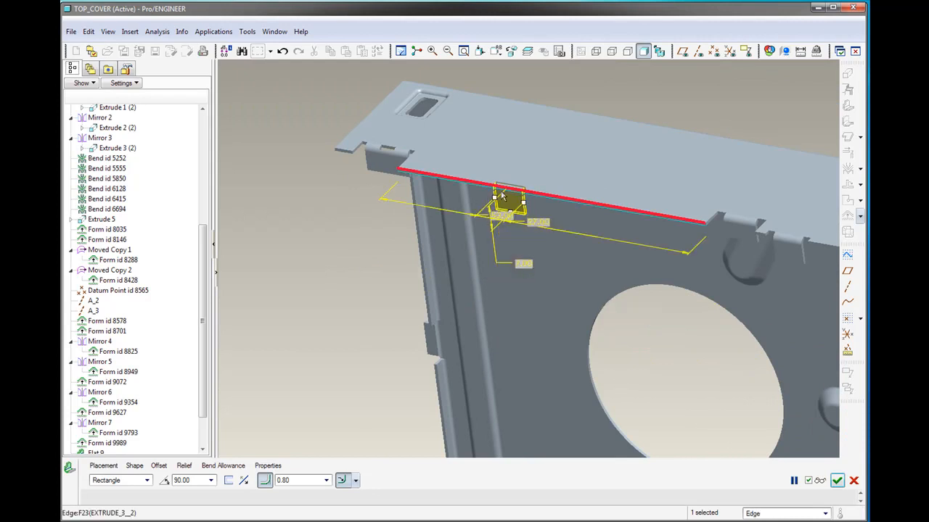
Step: Give the fourth flat wall a rectangular bend relief up to the bend with a width of 2.00 and complete it
{"action": "scroll", "coordinate": [504, 199], "scroll_direction": "down", "scroll_amount": 6}
{"action": "middle_click_drag", "start_coordinate": [570, 210], "coordinate": [563, 215]}
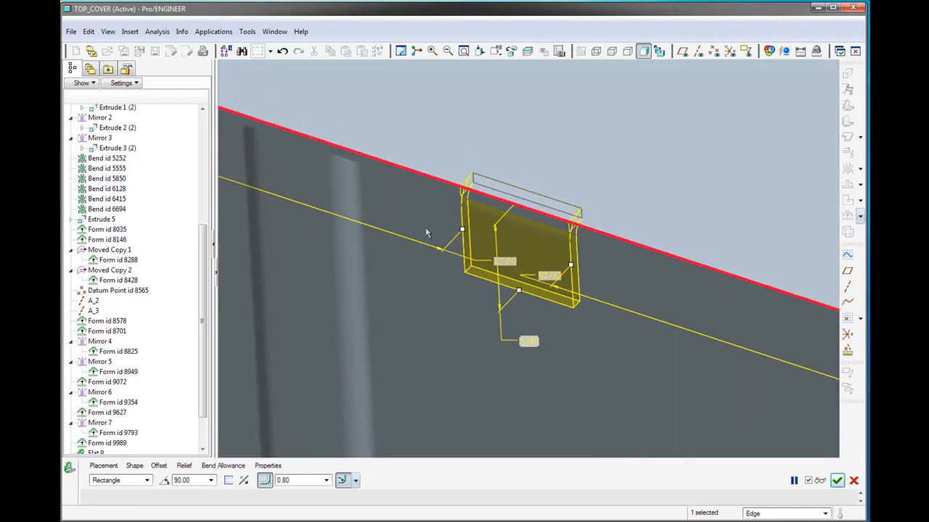
{"action": "left_click", "coordinate": [184, 465]}
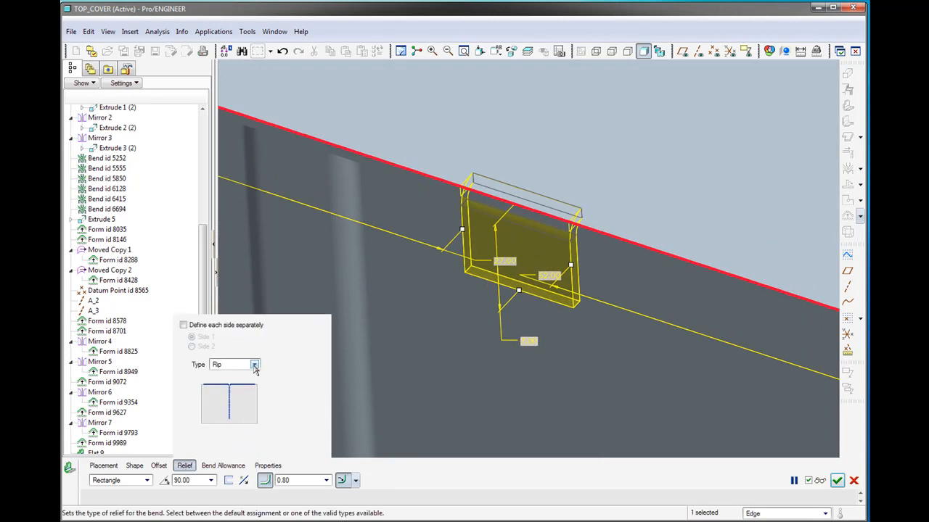
{"action": "left_click", "coordinate": [254, 364]}
{"action": "left_click", "coordinate": [238, 400]}
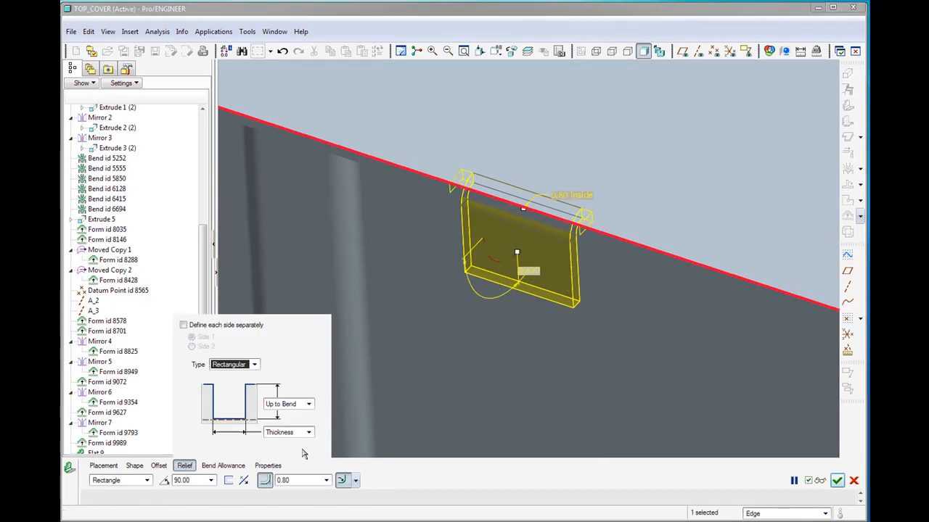
{"action": "left_click", "coordinate": [309, 433]}
{"action": "left_click", "coordinate": [300, 443]}
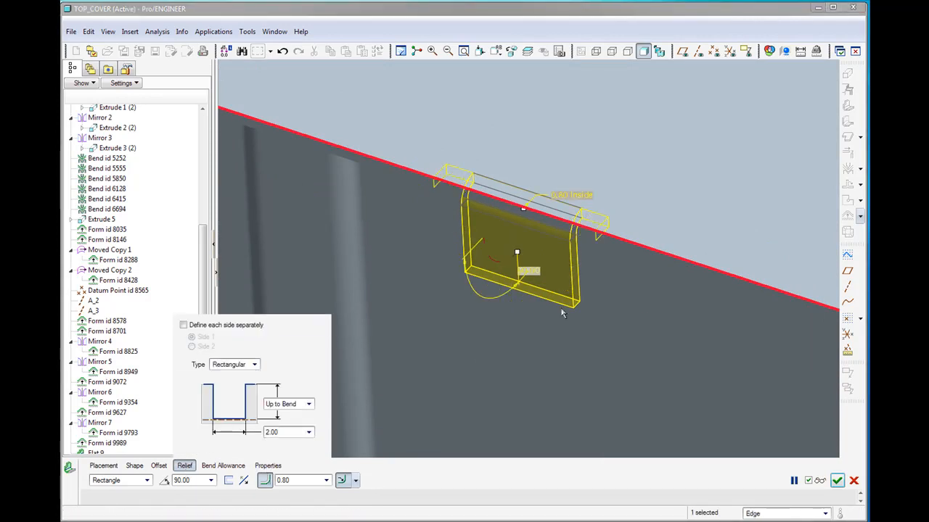
{"action": "scroll", "coordinate": [591, 298], "scroll_direction": "up", "scroll_amount": 3}
{"action": "middle_click", "coordinate": [590, 298]}
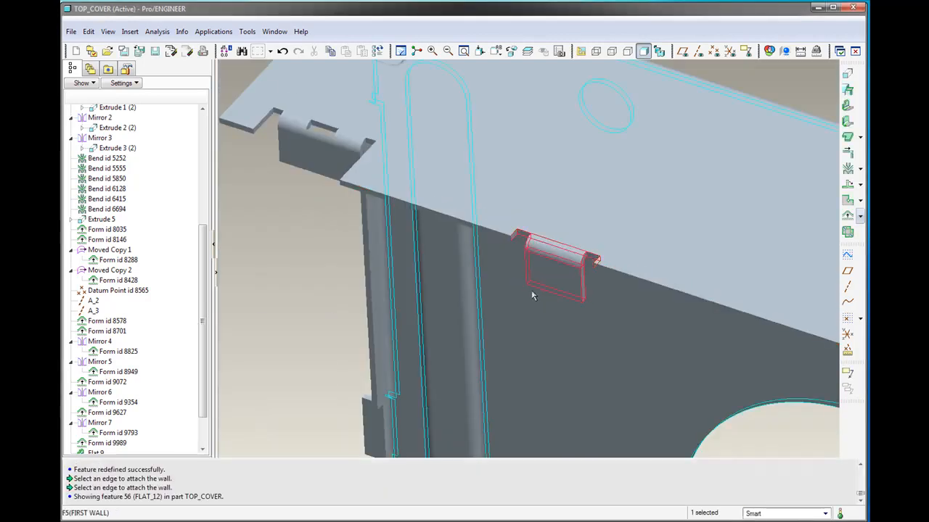
Step: Start a round on the two outer corner edges of the first flat-wall tab and make it a full round
{"action": "scroll", "coordinate": [503, 262], "scroll_direction": "up", "scroll_amount": 5}
{"action": "middle_click_drag", "start_coordinate": [546, 261], "coordinate": [439, 190], "text": "shift"}
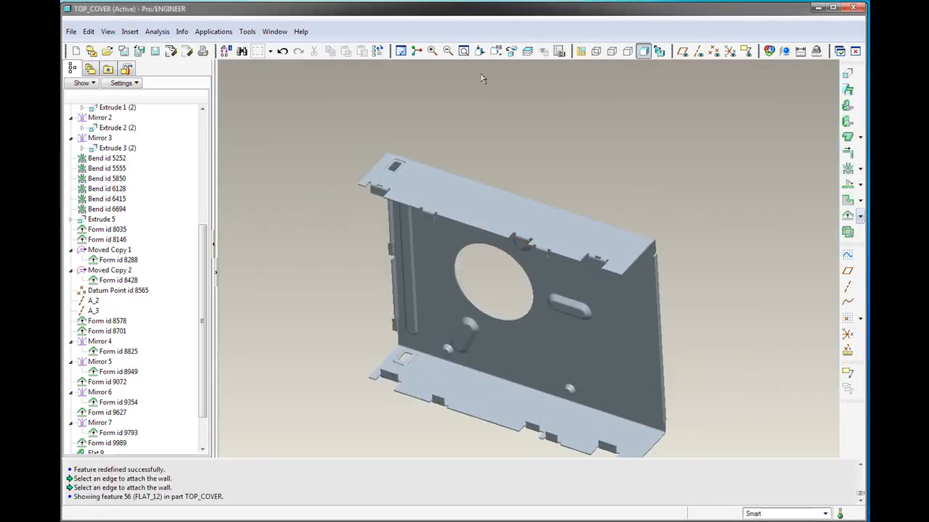
{"action": "left_click", "coordinate": [495, 50]}
{"action": "left_click", "coordinate": [509, 78]}
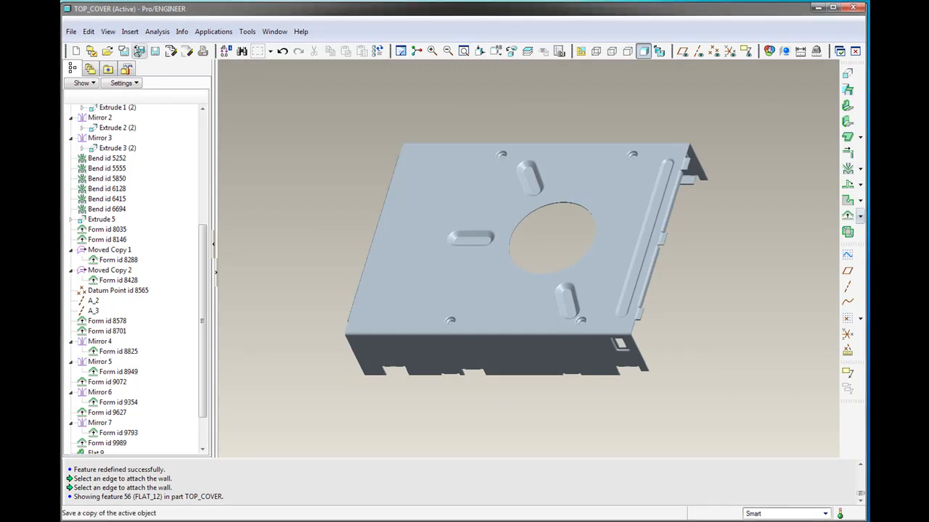
{"action": "left_click", "coordinate": [129, 31]}
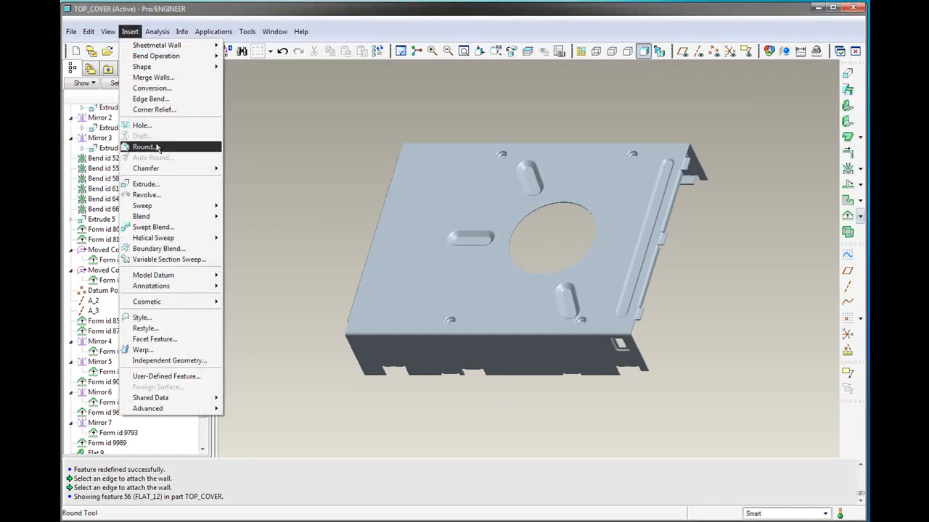
{"action": "left_click", "coordinate": [145, 146]}
{"action": "mouse_move", "coordinate": [377, 317]}
{"action": "middle_mouse_down"}
{"action": "mouse_move", "coordinate": [440, 265]}
{"action": "mouse_move", "coordinate": [469, 362]}
{"action": "mouse_move", "coordinate": [486, 245]}
{"action": "middle_mouse_up"}
{"action": "scroll", "coordinate": [454, 253], "scroll_direction": "down", "scroll_amount": 5}
{"action": "mouse_move", "coordinate": [540, 308]}
{"action": "middle_mouse_down"}
{"action": "mouse_move", "coordinate": [559, 321]}
{"action": "mouse_move", "coordinate": [528, 292]}
{"action": "mouse_move", "coordinate": [537, 312]}
{"action": "mouse_move", "coordinate": [565, 326]}
{"action": "middle_mouse_up"}
{"action": "left_click", "coordinate": [566, 324]}
{"action": "scroll", "coordinate": [481, 303], "scroll_direction": "down", "scroll_amount": 4}
{"action": "left_click", "coordinate": [477, 294], "text": "ctrl"}
{"action": "scroll", "coordinate": [550, 100], "scroll_direction": "up", "scroll_amount": 3}
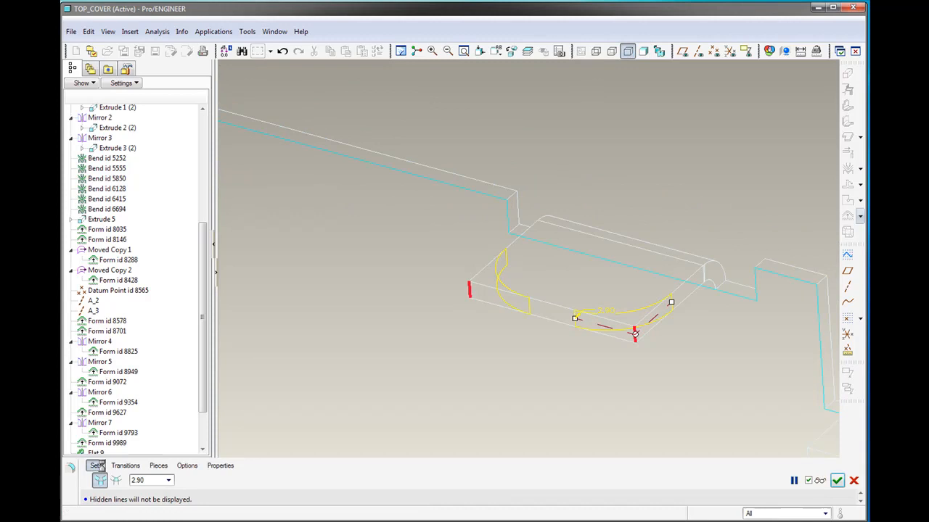
{"action": "left_click", "coordinate": [96, 466]}
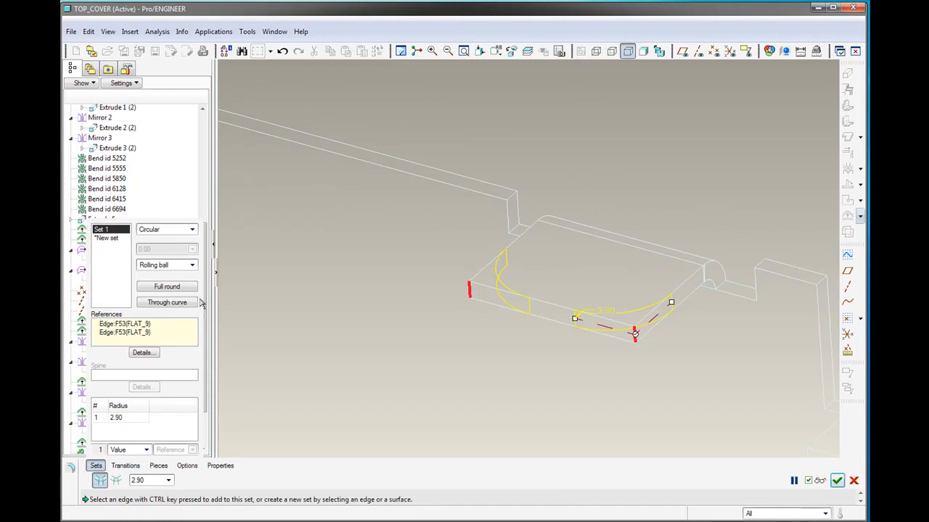
{"action": "left_click", "coordinate": [167, 286]}
Step: Add a second round set on the two corner edges of the second flat-wall tab as a full round
{"action": "scroll", "coordinate": [404, 241], "scroll_direction": "up", "scroll_amount": 3}
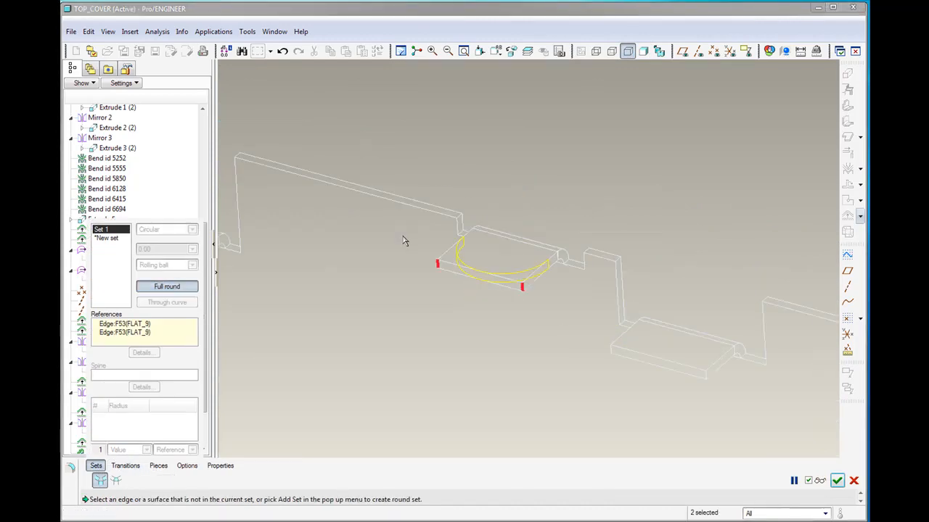
{"action": "middle_click_drag", "start_coordinate": [614, 340], "coordinate": [304, 195], "text": "shift"}
{"action": "scroll", "coordinate": [466, 247], "scroll_direction": "up", "scroll_amount": 4}
{"action": "middle_click_drag", "start_coordinate": [613, 306], "coordinate": [462, 278], "text": "shift"}
{"action": "scroll", "coordinate": [516, 247], "scroll_direction": "down", "scroll_amount": 5}
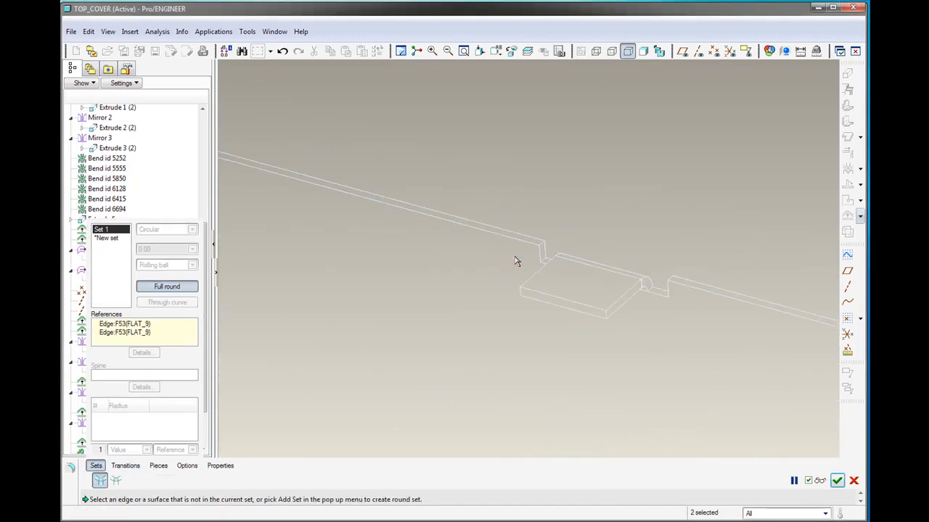
{"action": "left_click", "coordinate": [652, 348]}
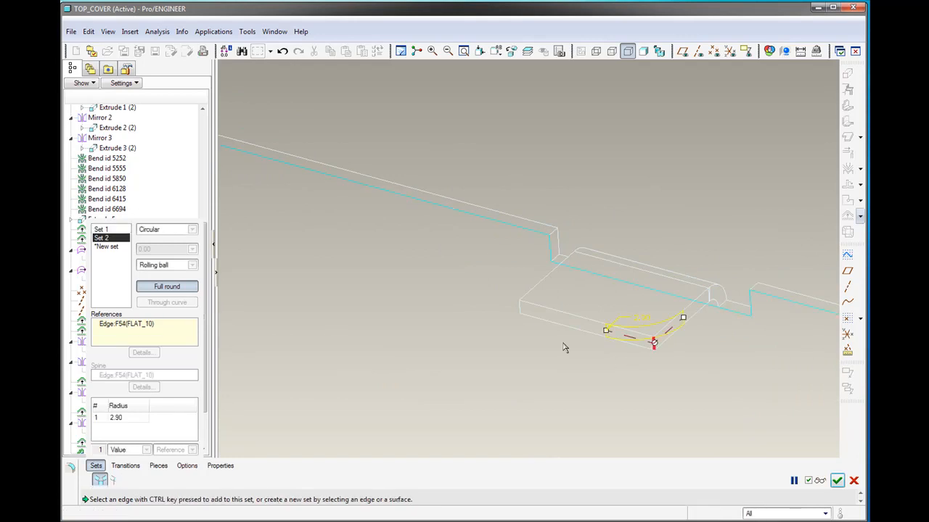
{"action": "left_click", "coordinate": [521, 311], "text": "ctrl"}
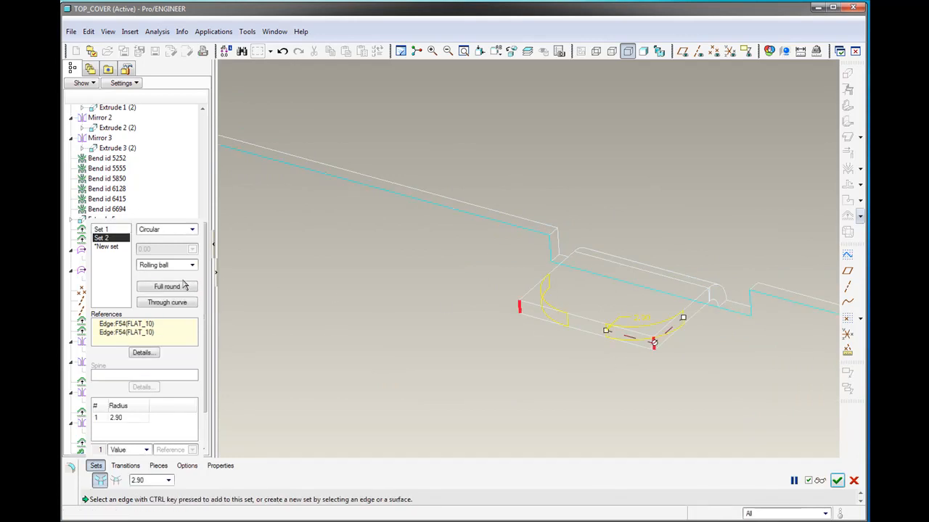
{"action": "left_click", "coordinate": [185, 287]}
Step: Add a third full-round set on the corner edges of the fourth flat wall on the opposite flange
{"action": "scroll", "coordinate": [661, 217], "scroll_direction": "up", "scroll_amount": 5}
{"action": "middle_click_drag", "start_coordinate": [604, 259], "coordinate": [553, 130], "text": "shift"}
{"action": "middle_click_drag", "start_coordinate": [553, 131], "coordinate": [494, 345], "text": "shift"}
{"action": "scroll", "coordinate": [419, 297], "scroll_direction": "down", "scroll_amount": 8}
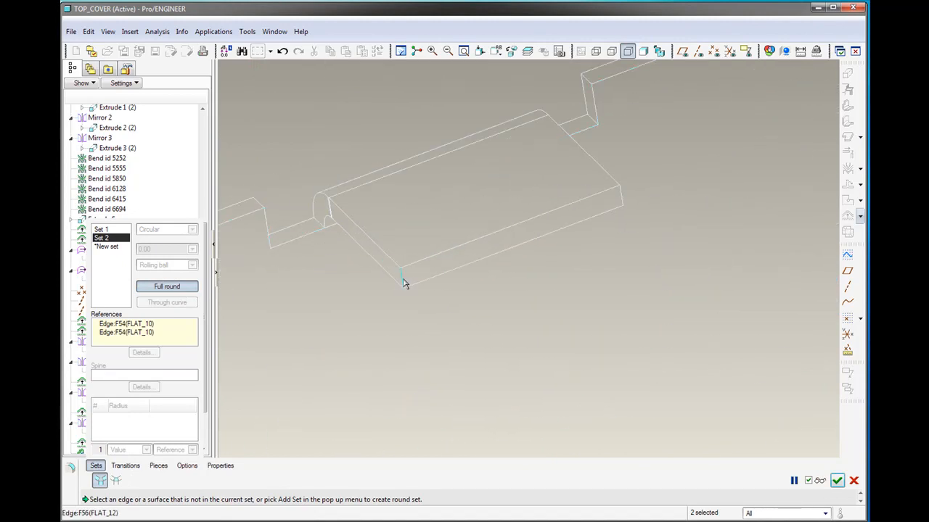
{"action": "left_click", "coordinate": [404, 284]}
{"action": "right_click", "coordinate": [560, 227]}
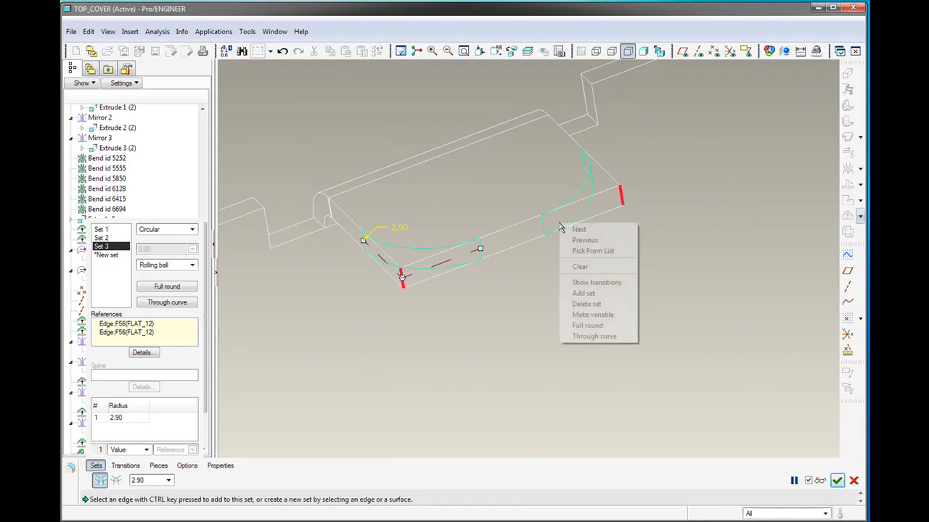
{"action": "left_click", "coordinate": [597, 325]}
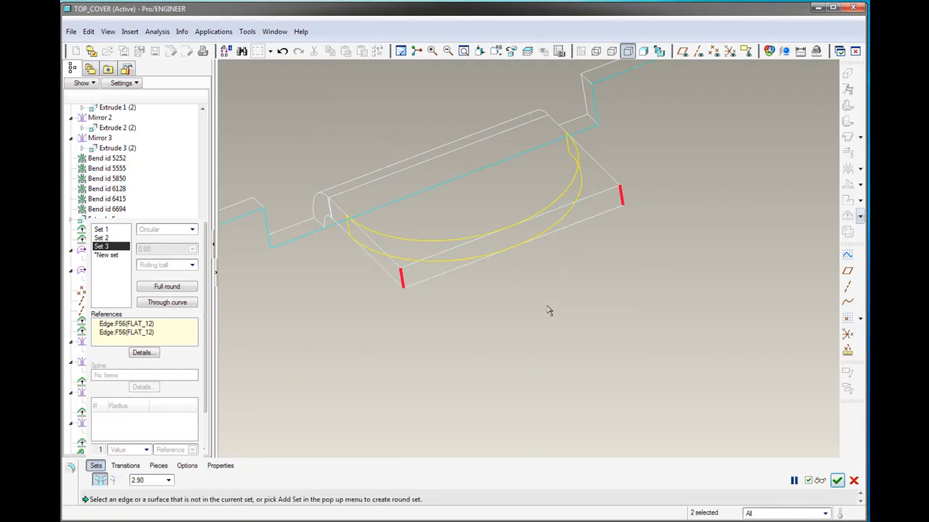
Step: Add a fourth full-round set on the corner edges of the third flat wall and complete the round feature
{"action": "scroll", "coordinate": [459, 309], "scroll_direction": "up", "scroll_amount": 5}
{"action": "middle_click_drag", "start_coordinate": [656, 220], "coordinate": [409, 311], "text": "shift"}
{"action": "middle_click_drag", "start_coordinate": [817, 172], "coordinate": [458, 333], "text": "shift"}
{"action": "scroll", "coordinate": [549, 245], "scroll_direction": "down", "scroll_amount": 5}
{"action": "left_click", "coordinate": [509, 365]}
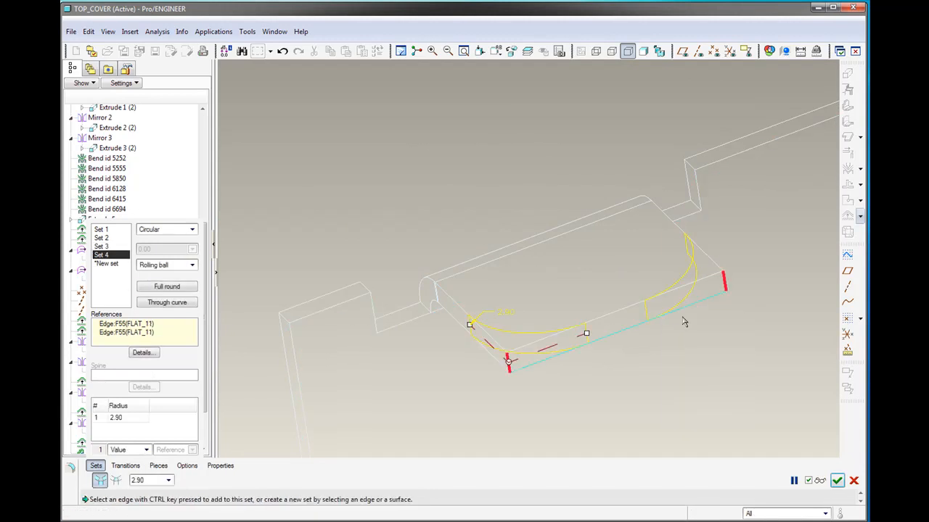
{"action": "right_click", "coordinate": [671, 314]}
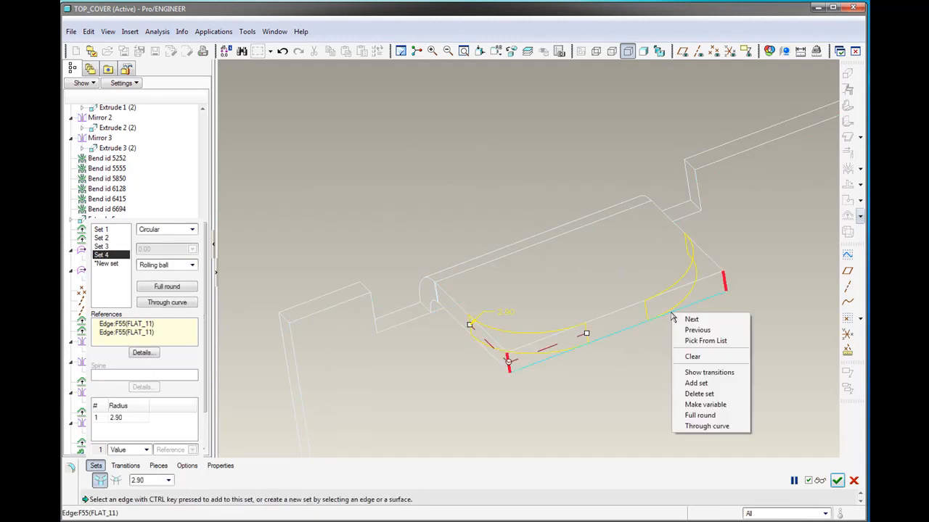
{"action": "left_click", "coordinate": [709, 416]}
{"action": "scroll", "coordinate": [596, 263], "scroll_direction": "up", "scroll_amount": 6}
{"action": "mouse_move", "coordinate": [614, 201]}
{"action": "middle_mouse_down"}
{"action": "mouse_move", "coordinate": [661, 249]}
{"action": "mouse_move", "coordinate": [639, 218]}
{"action": "mouse_move", "coordinate": [614, 207]}
{"action": "middle_mouse_up"}
{"action": "middle_click", "coordinate": [744, 168]}
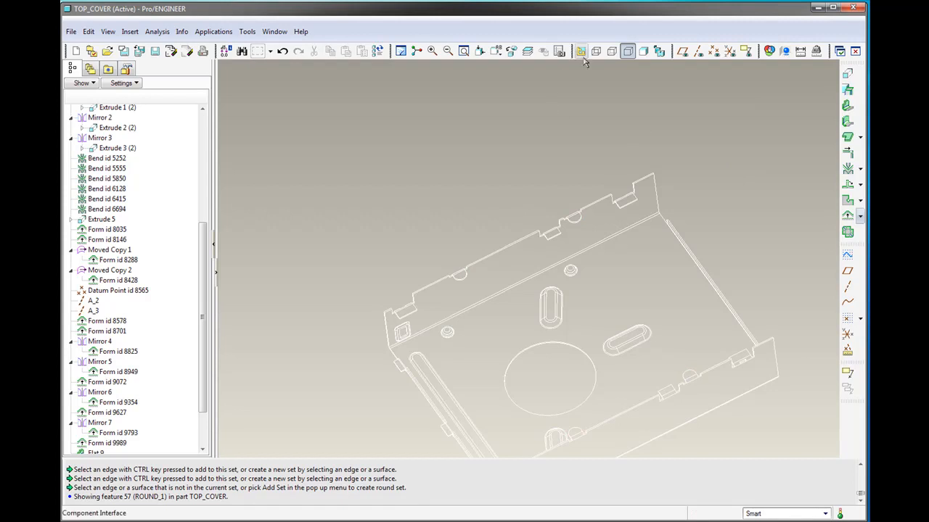
Step: Shade the model and start a round with radius 1.00 on the notch-side corner edge of a side flange's end section
{"action": "left_click", "coordinate": [642, 51]}
{"action": "scroll", "coordinate": [628, 185], "scroll_direction": "down", "scroll_amount": 4}
{"action": "middle_click_drag", "start_coordinate": [615, 211], "coordinate": [659, 193]}
{"action": "middle_click_drag", "start_coordinate": [659, 194], "coordinate": [541, 291], "text": "shift"}
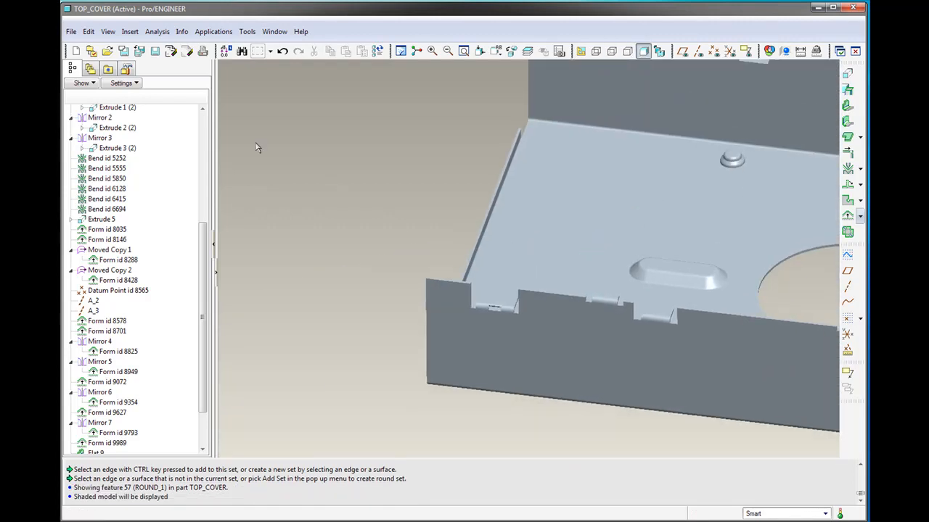
{"action": "left_click", "coordinate": [130, 31]}
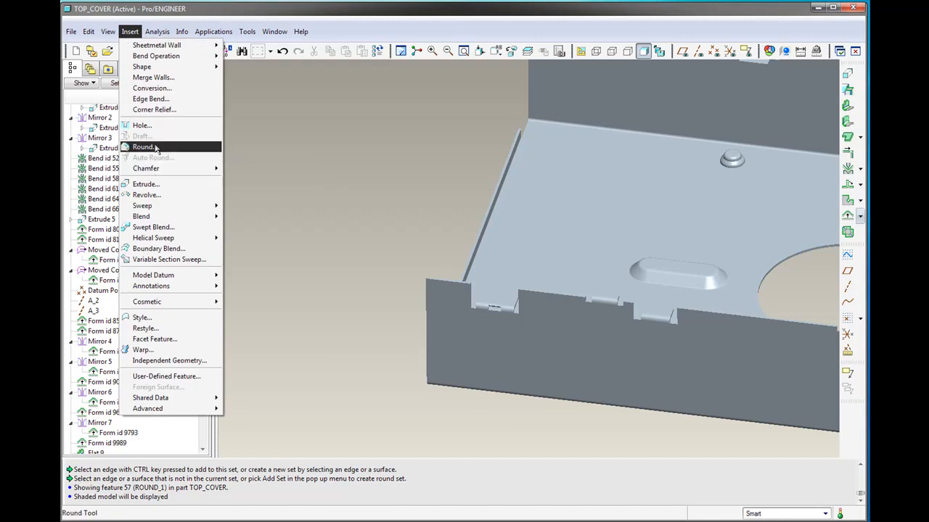
{"action": "left_click", "coordinate": [145, 147]}
{"action": "scroll", "coordinate": [435, 314], "scroll_direction": "down", "scroll_amount": 1}
{"action": "scroll", "coordinate": [435, 313], "scroll_direction": "down", "scroll_amount": 3}
{"action": "mouse_move", "coordinate": [554, 267]}
{"action": "middle_mouse_down"}
{"action": "mouse_move", "coordinate": [564, 238]}
{"action": "mouse_move", "coordinate": [543, 272]}
{"action": "middle_mouse_up"}
{"action": "scroll", "coordinate": [566, 236], "scroll_direction": "down", "scroll_amount": 2}
{"action": "left_click", "coordinate": [542, 281]}
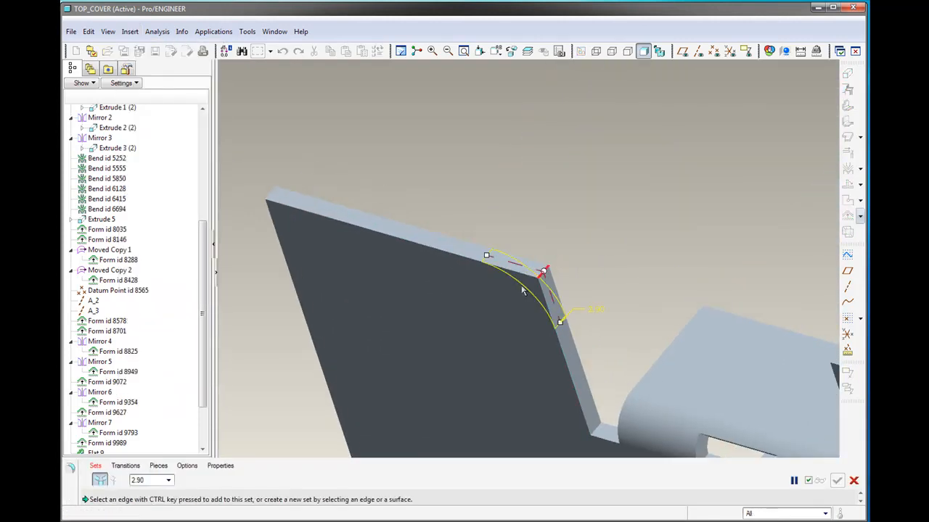
{"action": "scroll", "coordinate": [508, 230], "scroll_direction": "up", "scroll_amount": 2}
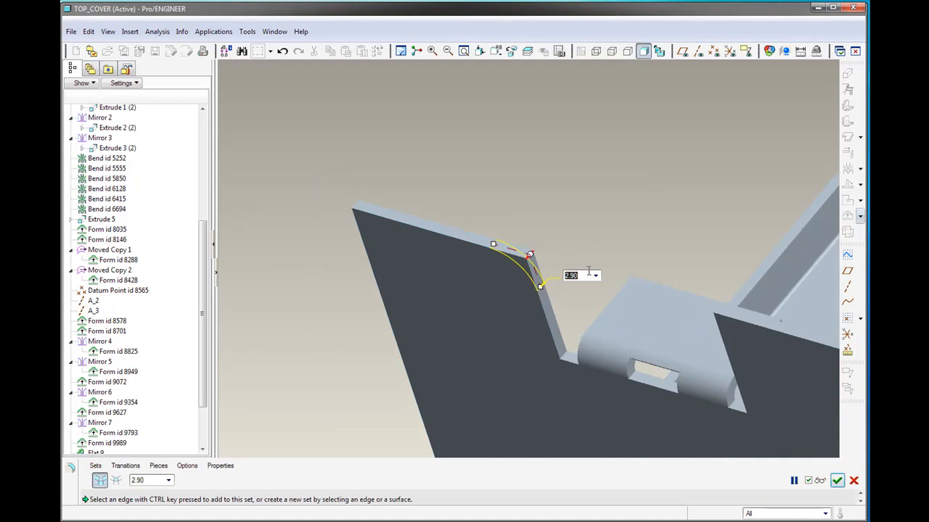
{"action": "key", "text": "Return"}
Step: Add the outer end corner of the same flange and the facing corner across the first tab notch to the round
{"action": "scroll", "coordinate": [345, 202], "scroll_direction": "down", "scroll_amount": 2}
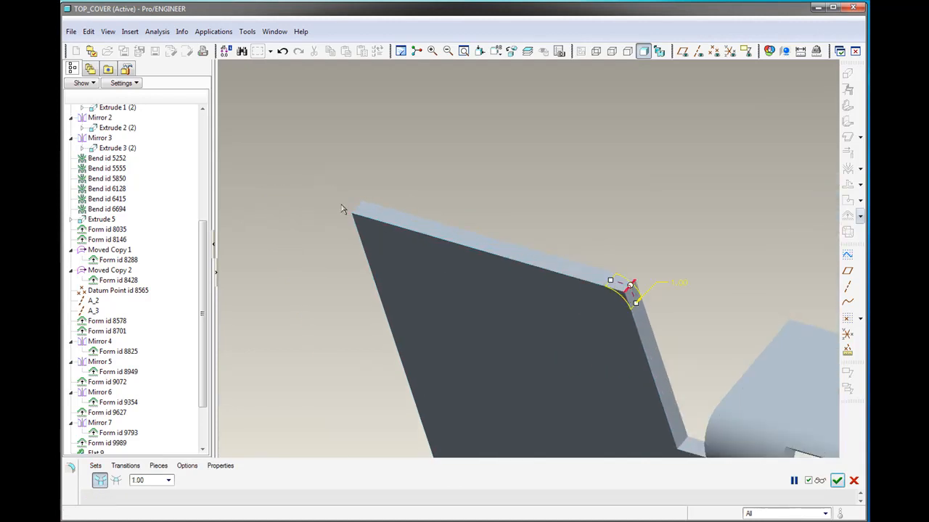
{"action": "left_click", "coordinate": [354, 210], "text": "ctrl"}
{"action": "scroll", "coordinate": [323, 180], "scroll_direction": "up", "scroll_amount": 4}
{"action": "scroll", "coordinate": [617, 244], "scroll_direction": "down", "scroll_amount": 1}
{"action": "scroll", "coordinate": [617, 247], "scroll_direction": "down", "scroll_amount": 1}
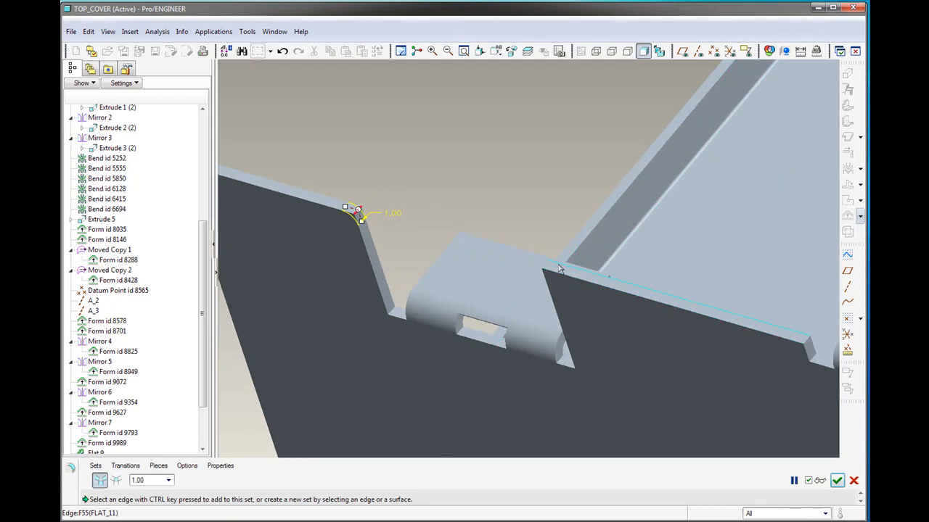
{"action": "left_click", "coordinate": [548, 266], "text": "ctrl"}
{"action": "scroll", "coordinate": [547, 259], "scroll_direction": "up", "scroll_amount": 2}
{"action": "scroll", "coordinate": [631, 297], "scroll_direction": "down", "scroll_amount": 2}
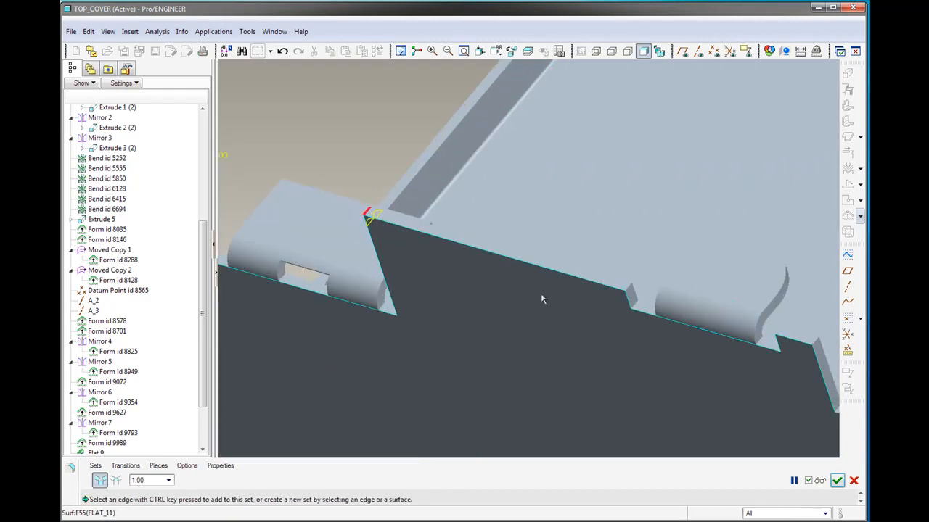
Step: Add the remaining corner edges along this flange, around the middle notches and the far end section, to the round
{"action": "scroll", "coordinate": [645, 318], "scroll_direction": "up", "scroll_amount": 1}
{"action": "scroll", "coordinate": [738, 285], "scroll_direction": "down", "scroll_amount": 3}
{"action": "left_click", "coordinate": [455, 267], "text": "ctrl"}
{"action": "scroll", "coordinate": [468, 270], "scroll_direction": "up", "scroll_amount": 2}
{"action": "scroll", "coordinate": [576, 304], "scroll_direction": "down", "scroll_amount": 4}
{"action": "left_click", "coordinate": [558, 320], "text": "ctrl"}
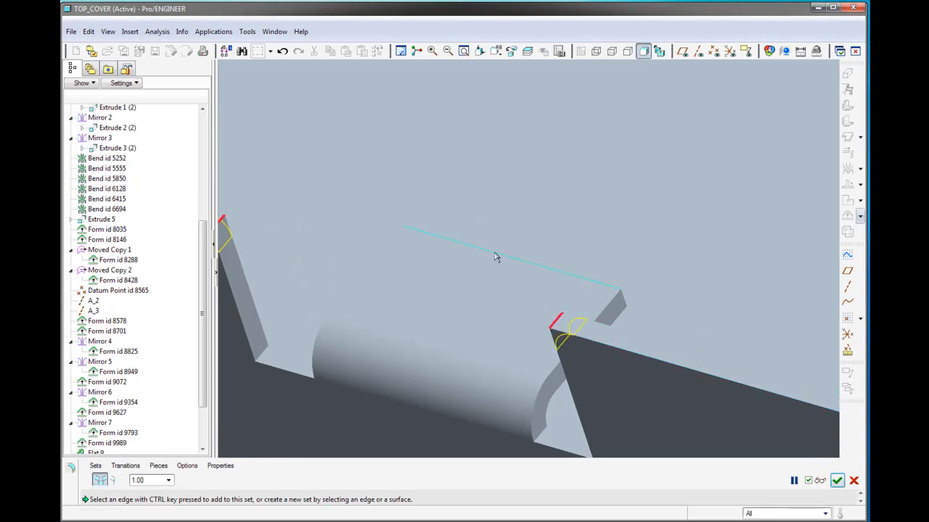
{"action": "scroll", "coordinate": [508, 267], "scroll_direction": "up", "scroll_amount": 3}
{"action": "scroll", "coordinate": [577, 288], "scroll_direction": "down", "scroll_amount": 4}
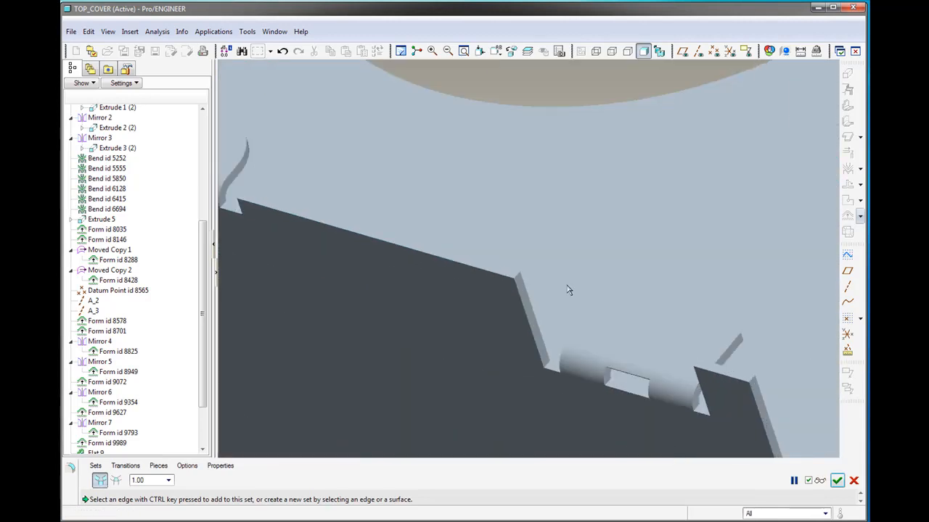
{"action": "scroll", "coordinate": [653, 347], "scroll_direction": "down", "scroll_amount": 2}
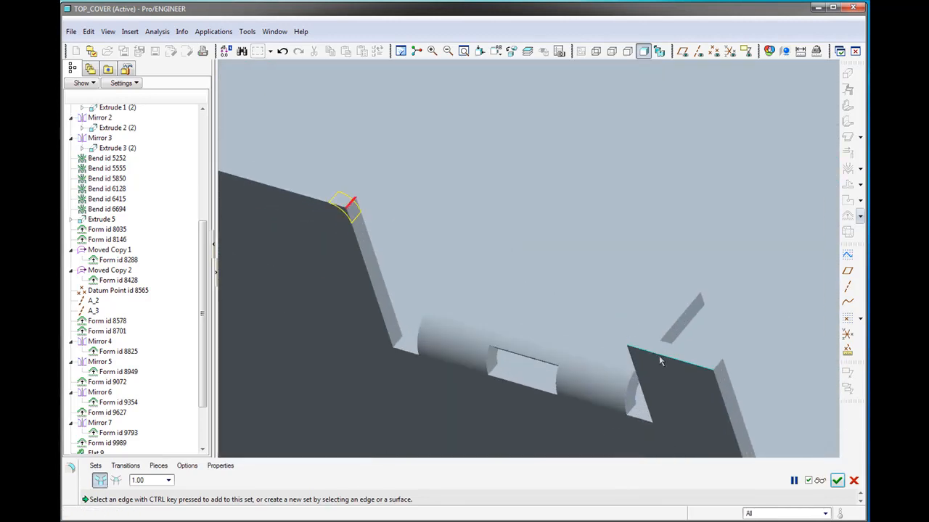
{"action": "left_click", "coordinate": [719, 368], "text": "ctrl"}
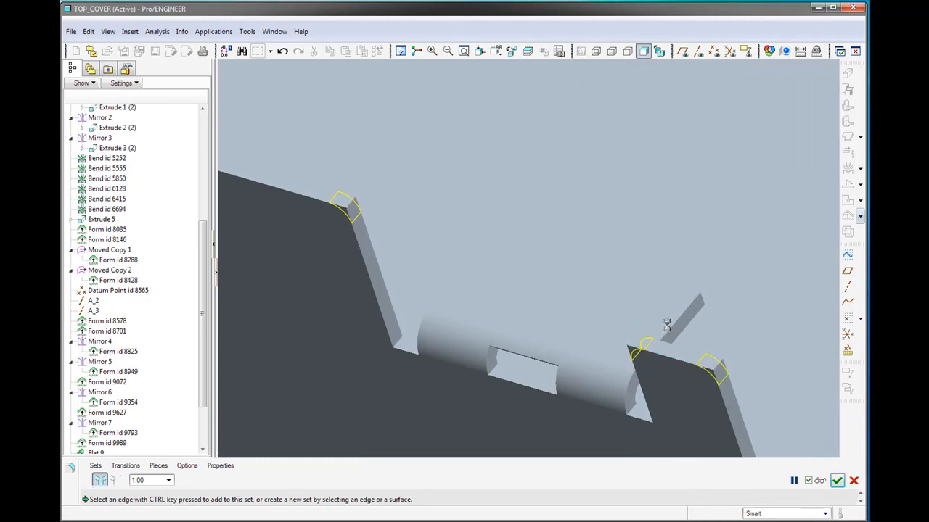
Step: Add both lower corner edges of the narrow end section on the opposite flange to the round
{"action": "scroll", "coordinate": [567, 243], "scroll_direction": "up", "scroll_amount": 4}
{"action": "mouse_move", "coordinate": [626, 295]}
{"action": "middle_mouse_down"}
{"action": "mouse_move", "coordinate": [655, 246]}
{"action": "mouse_move", "coordinate": [590, 294]}
{"action": "middle_mouse_up"}
{"action": "scroll", "coordinate": [590, 293], "scroll_direction": "down", "scroll_amount": 5}
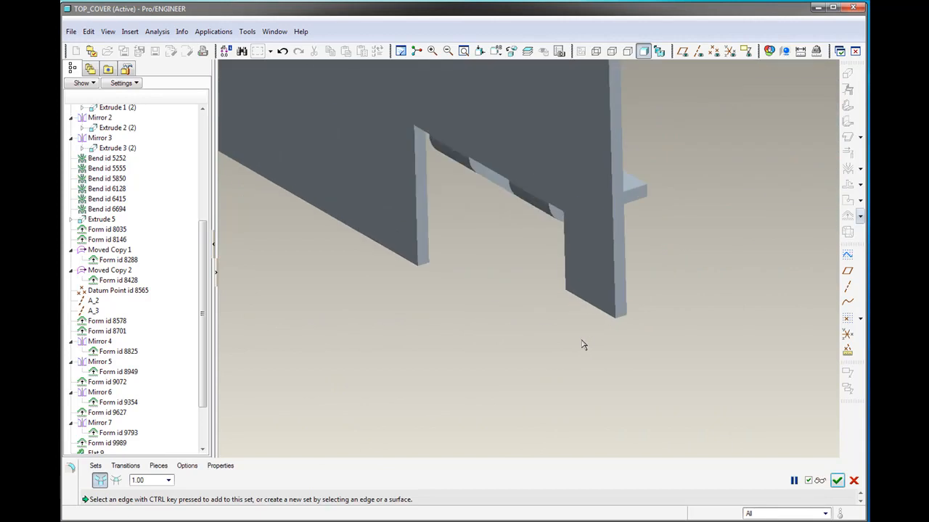
{"action": "left_click", "coordinate": [632, 317], "text": "ctrl"}
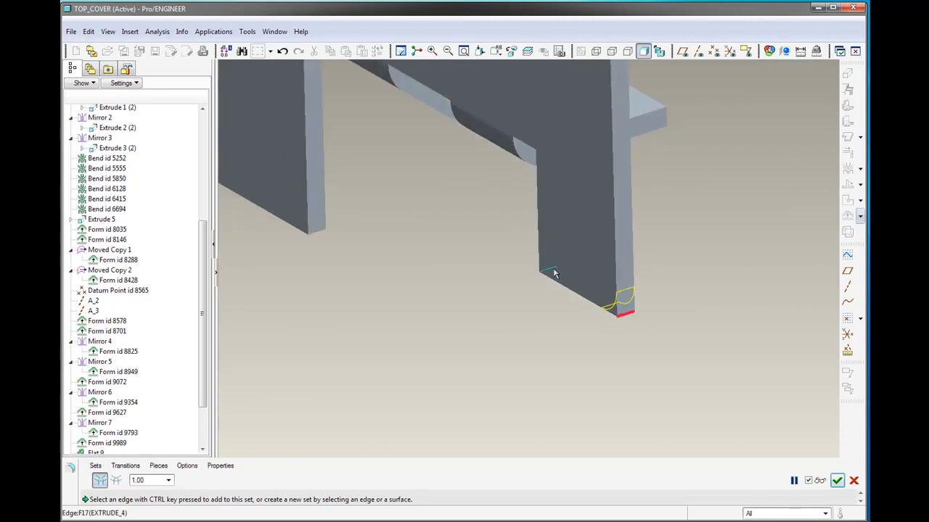
{"action": "left_click", "coordinate": [549, 273], "text": "ctrl"}
Step: Add the corner edges beside the middle tab notches of the opposite flange to the round
{"action": "scroll", "coordinate": [624, 339], "scroll_direction": "up", "scroll_amount": 3}
{"action": "scroll", "coordinate": [443, 299], "scroll_direction": "down", "scroll_amount": 3}
{"action": "scroll", "coordinate": [629, 339], "scroll_direction": "up", "scroll_amount": 4}
{"action": "scroll", "coordinate": [434, 229], "scroll_direction": "down", "scroll_amount": 4}
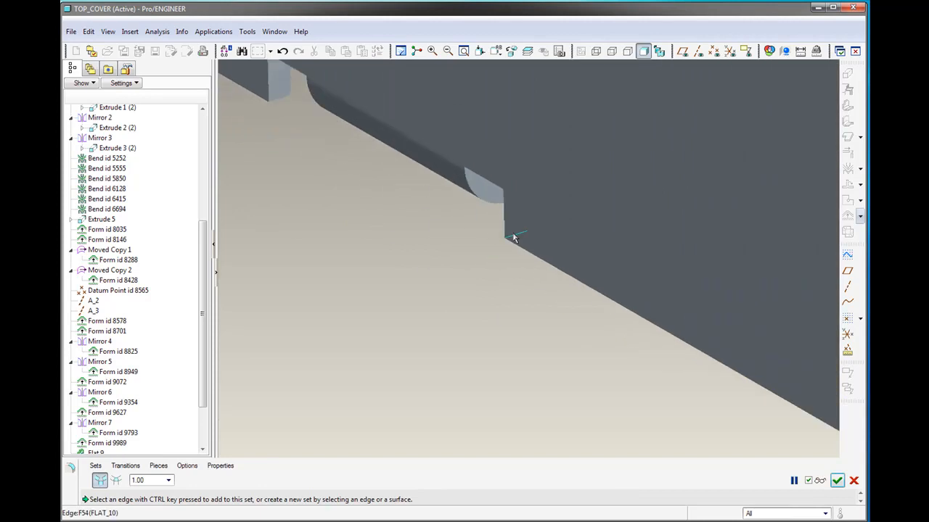
{"action": "scroll", "coordinate": [678, 326], "scroll_direction": "up", "scroll_amount": 4}
{"action": "scroll", "coordinate": [518, 274], "scroll_direction": "down", "scroll_amount": 4}
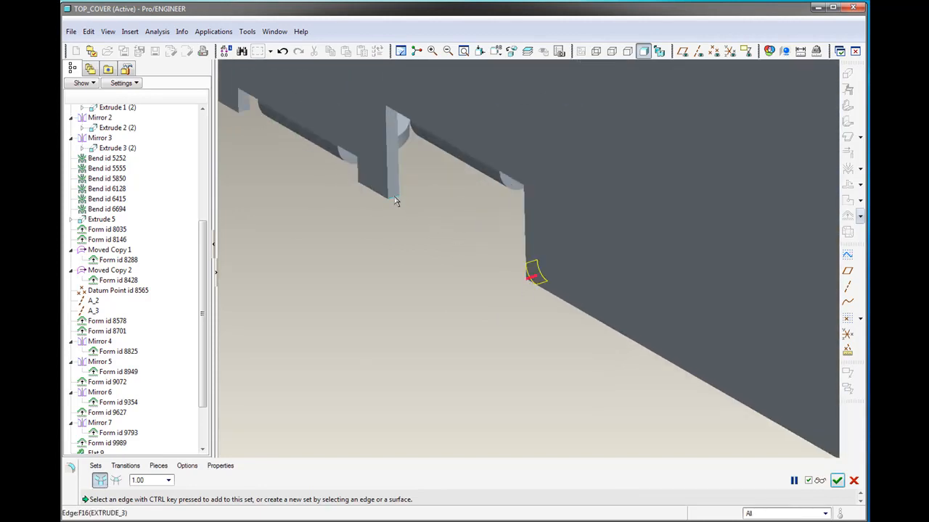
{"action": "scroll", "coordinate": [395, 201], "scroll_direction": "up", "scroll_amount": 4}
{"action": "scroll", "coordinate": [455, 267], "scroll_direction": "down", "scroll_amount": 4}
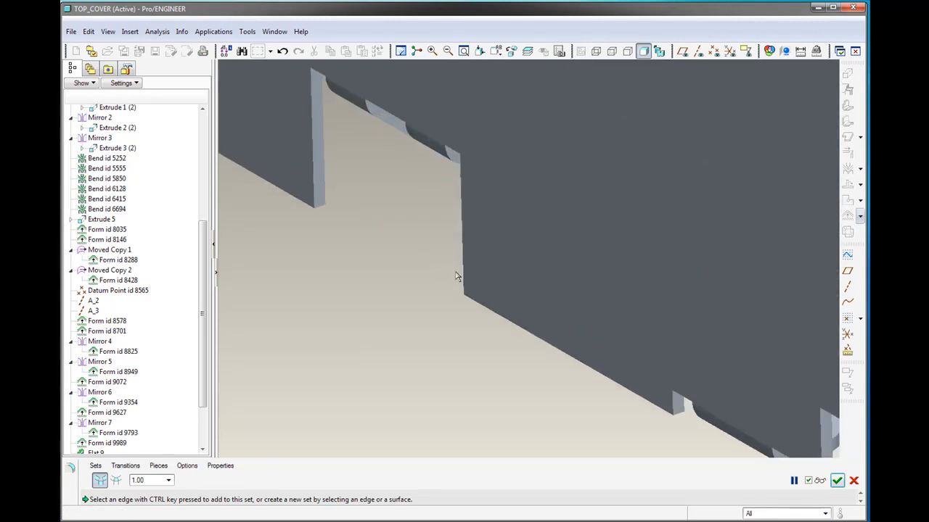
Step: Add the corners of the last notch and the outer end of the opposite flange, and complete the round feature
{"action": "left_click", "coordinate": [472, 297]}
{"action": "scroll", "coordinate": [359, 242], "scroll_direction": "up", "scroll_amount": 4}
{"action": "scroll", "coordinate": [344, 261], "scroll_direction": "down", "scroll_amount": 4}
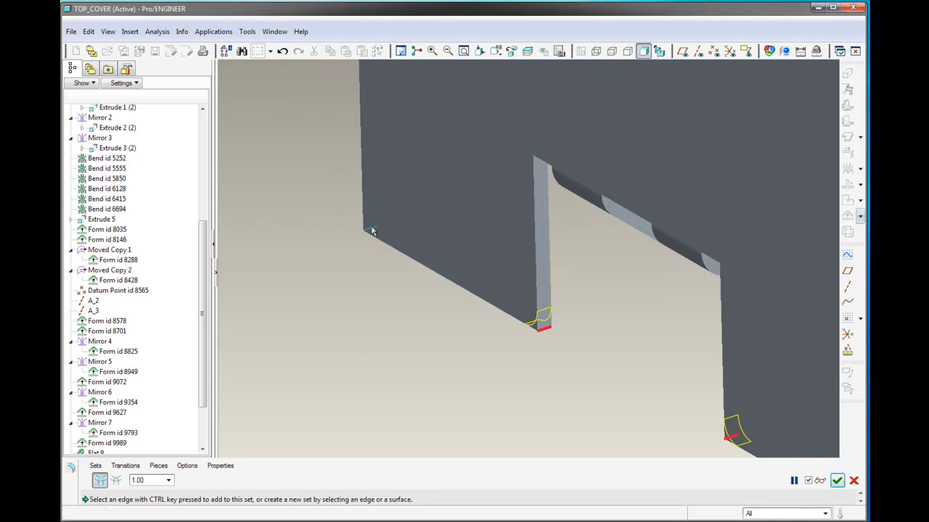
{"action": "left_click", "coordinate": [370, 231]}
{"action": "scroll", "coordinate": [371, 233], "scroll_direction": "up", "scroll_amount": 6}
{"action": "middle_click", "coordinate": [601, 353]}
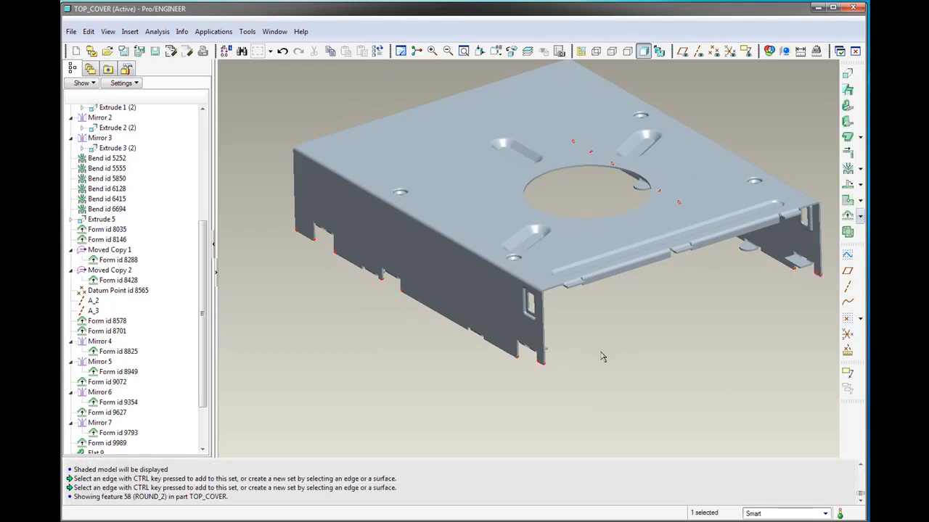
Step: Start a D x D edge chamfer with D 1.00 on the outer corner edges of the first small front-edge tab
{"action": "scroll", "coordinate": [525, 366], "scroll_direction": "down", "scroll_amount": 8}
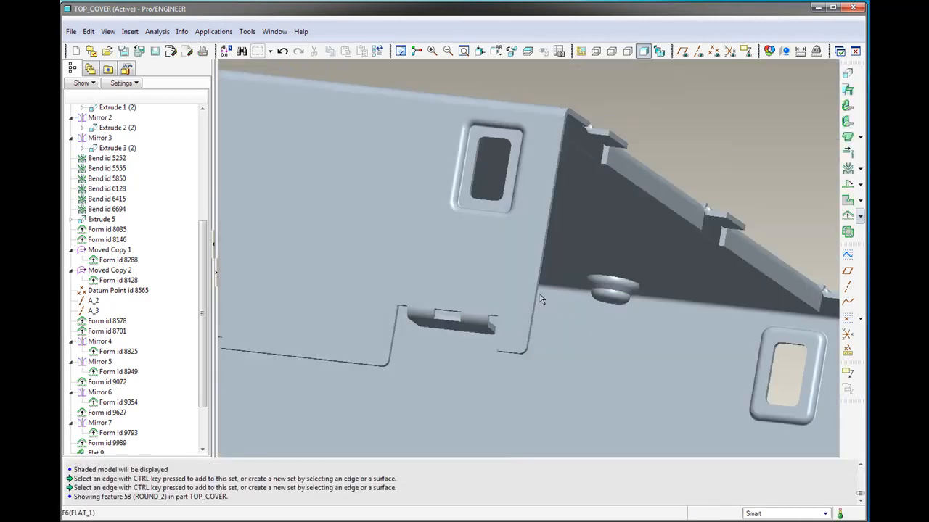
{"action": "key", "text": "ctrl+d"}
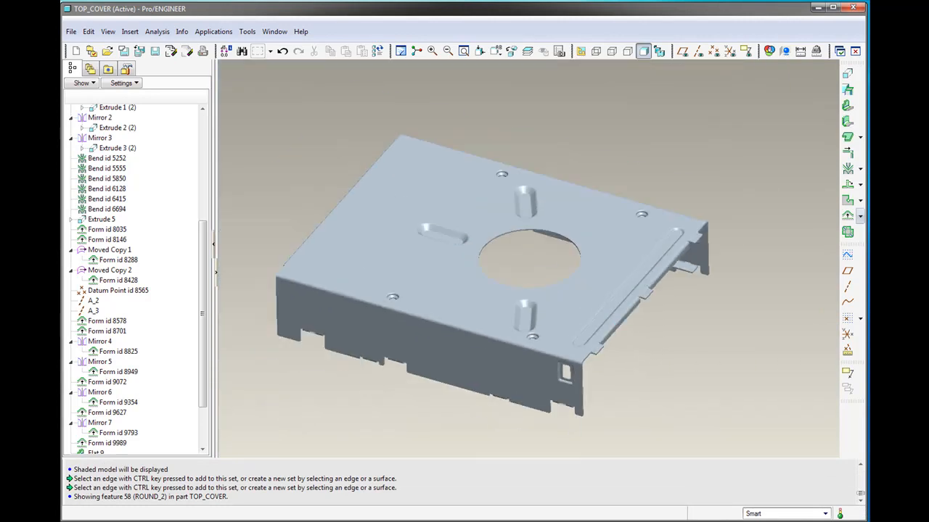
{"action": "scroll", "coordinate": [558, 346], "scroll_direction": "down", "scroll_amount": 3}
{"action": "left_click", "coordinate": [128, 32]}
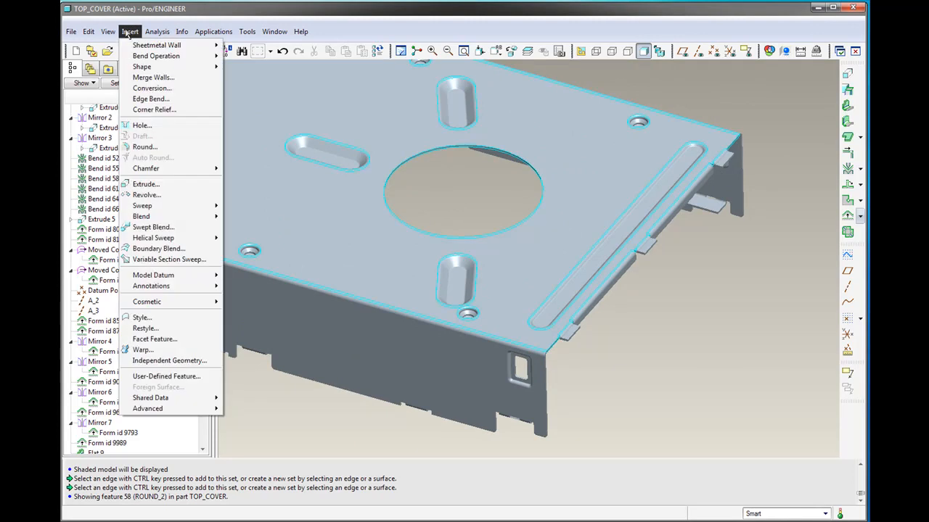
{"action": "mouse_move", "coordinate": [203, 171]}
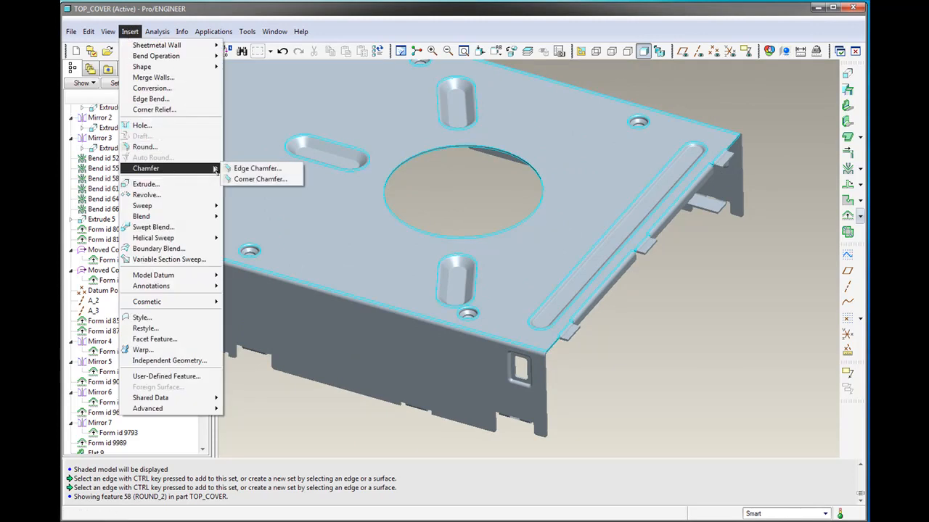
{"action": "left_click", "coordinate": [251, 169]}
{"action": "scroll", "coordinate": [581, 353], "scroll_direction": "down", "scroll_amount": 5}
{"action": "left_click", "coordinate": [487, 319]}
{"action": "middle_click_drag", "start_coordinate": [470, 356], "coordinate": [583, 234]}
{"action": "scroll", "coordinate": [522, 323], "scroll_direction": "up", "scroll_amount": 5}
{"action": "left_click", "coordinate": [470, 367]}
Step: Add the outer corner edges of the remaining small front-edge tabs to the chamfer and complete the feature
{"action": "scroll", "coordinate": [500, 315], "scroll_direction": "up", "scroll_amount": 3}
{"action": "scroll", "coordinate": [635, 154], "scroll_direction": "down", "scroll_amount": 5}
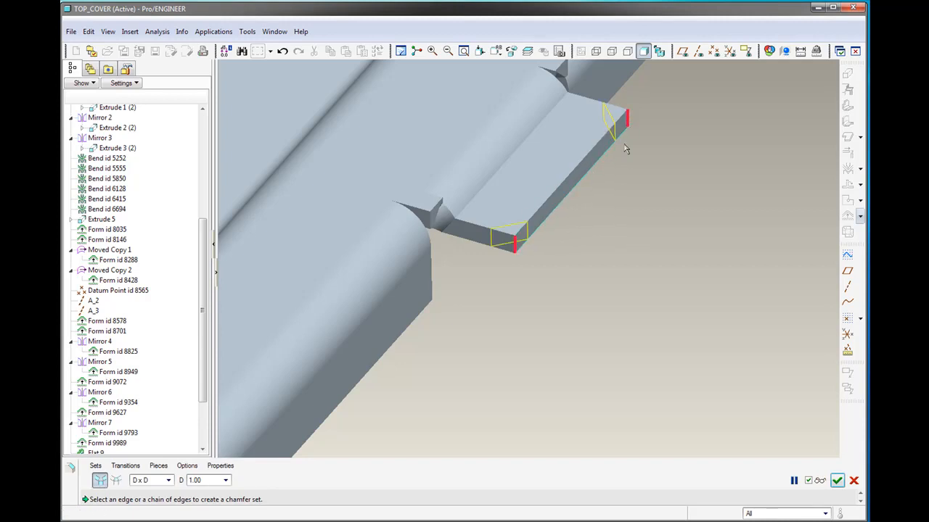
{"action": "scroll", "coordinate": [563, 322], "scroll_direction": "up", "scroll_amount": 4}
{"action": "scroll", "coordinate": [601, 312], "scroll_direction": "up", "scroll_amount": 3}
{"action": "scroll", "coordinate": [671, 180], "scroll_direction": "down", "scroll_amount": 5}
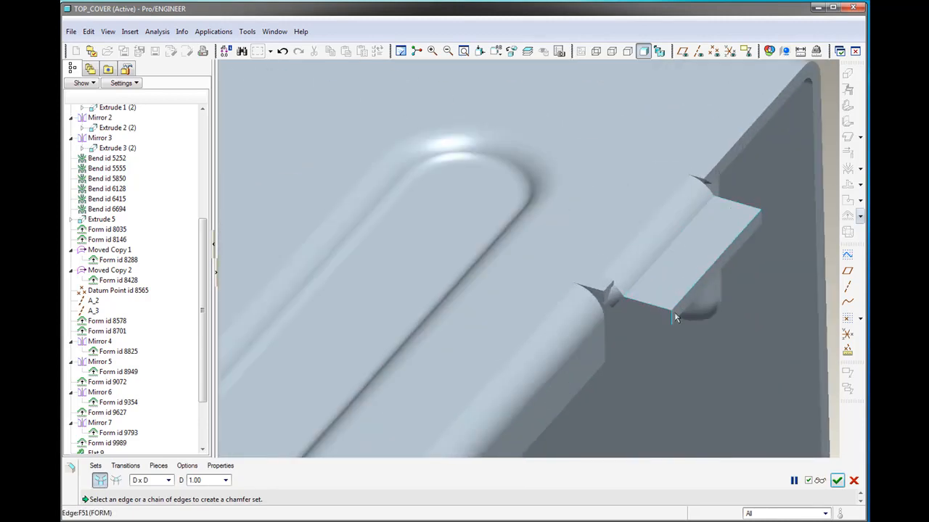
{"action": "left_click", "coordinate": [762, 223]}
{"action": "scroll", "coordinate": [761, 223], "scroll_direction": "up", "scroll_amount": 5}
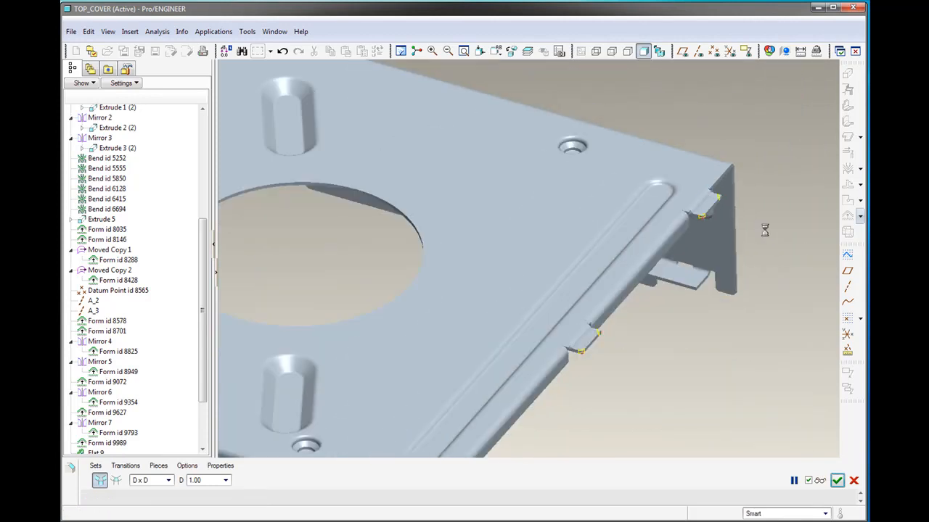
{"action": "scroll", "coordinate": [704, 218], "scroll_direction": "down", "scroll_amount": 5}
{"action": "middle_click_drag", "start_coordinate": [701, 249], "coordinate": [608, 221]}
{"action": "scroll", "coordinate": [669, 252], "scroll_direction": "up", "scroll_amount": 5}
{"action": "middle_click_drag", "start_coordinate": [540, 249], "coordinate": [566, 259]}
{"action": "middle_click_drag", "start_coordinate": [498, 267], "coordinate": [526, 280], "text": "shift"}
{"action": "scroll", "coordinate": [523, 275], "scroll_direction": "up", "scroll_amount": 3}
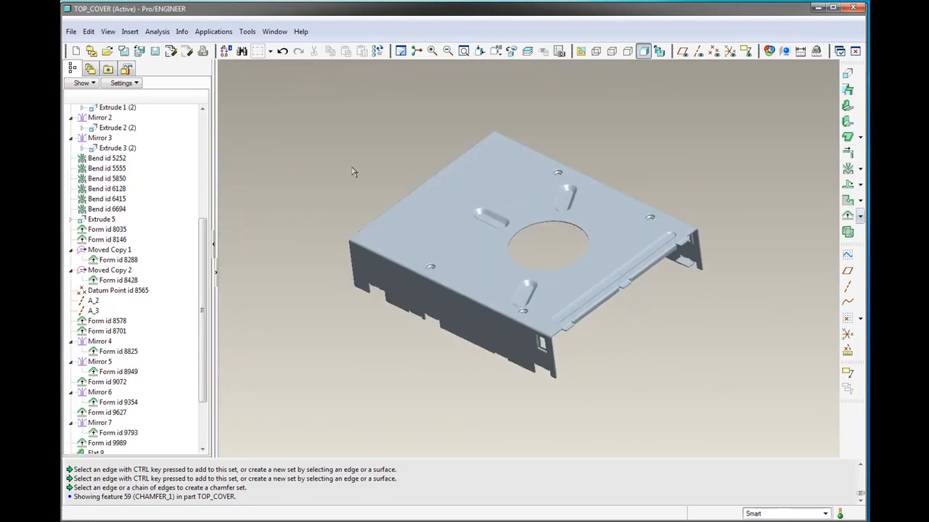
Step: Create a sheet-metal flat state for the part with the instance name TOP_COVER_FLAT
{"action": "middle_click_drag", "start_coordinate": [359, 173], "coordinate": [357, 166]}
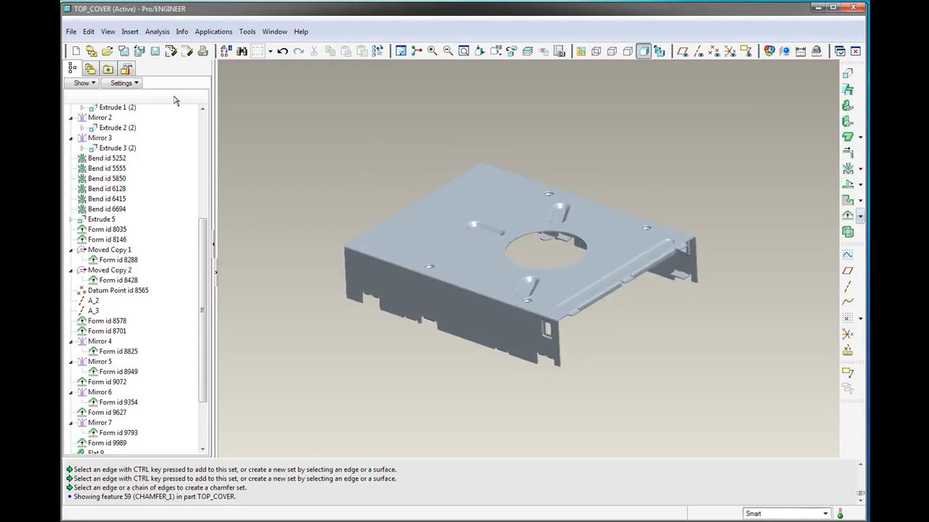
{"action": "left_click", "coordinate": [88, 32]}
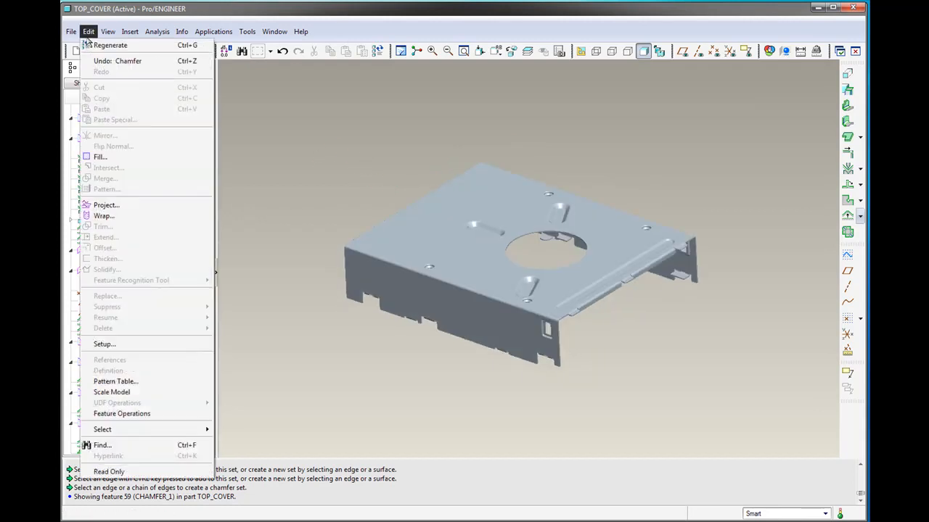
{"action": "left_click", "coordinate": [104, 344]}
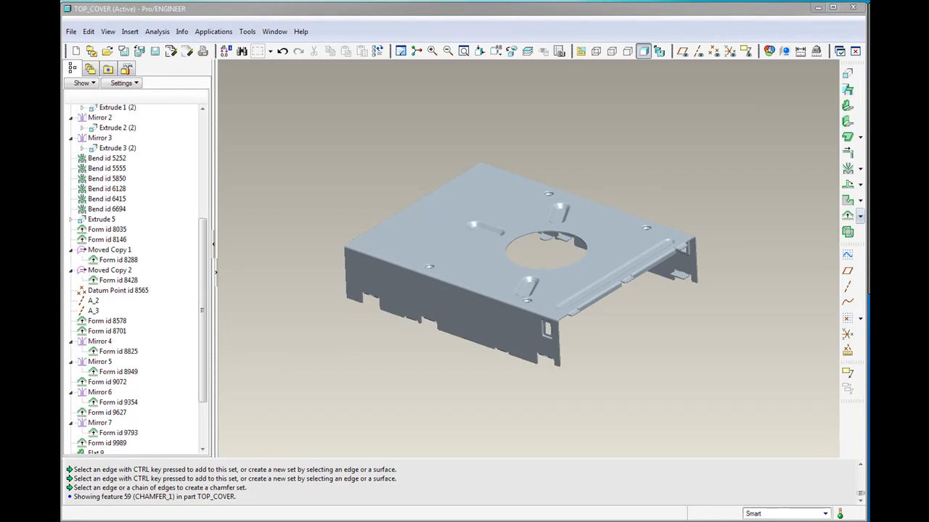
{"action": "left_click_drag", "start_coordinate": [835, 99], "coordinate": [778, 107]}
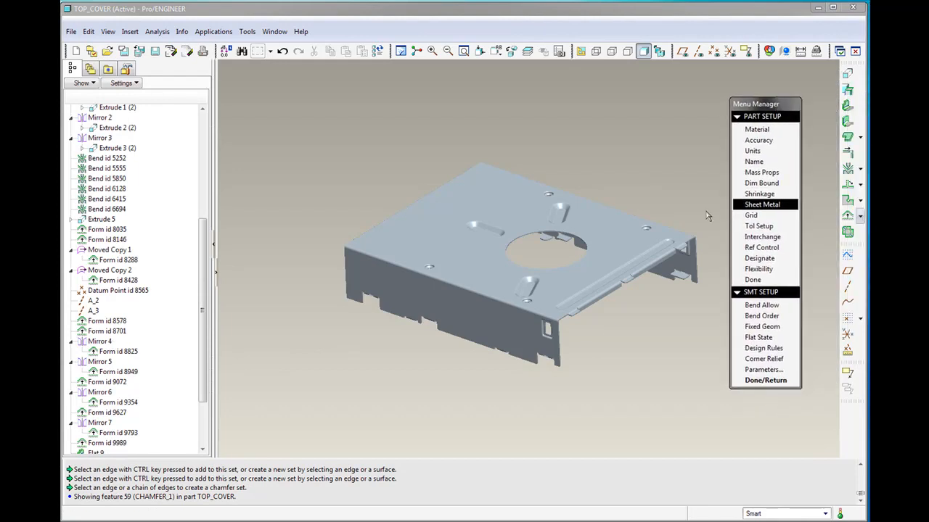
{"action": "left_click", "coordinate": [765, 341]}
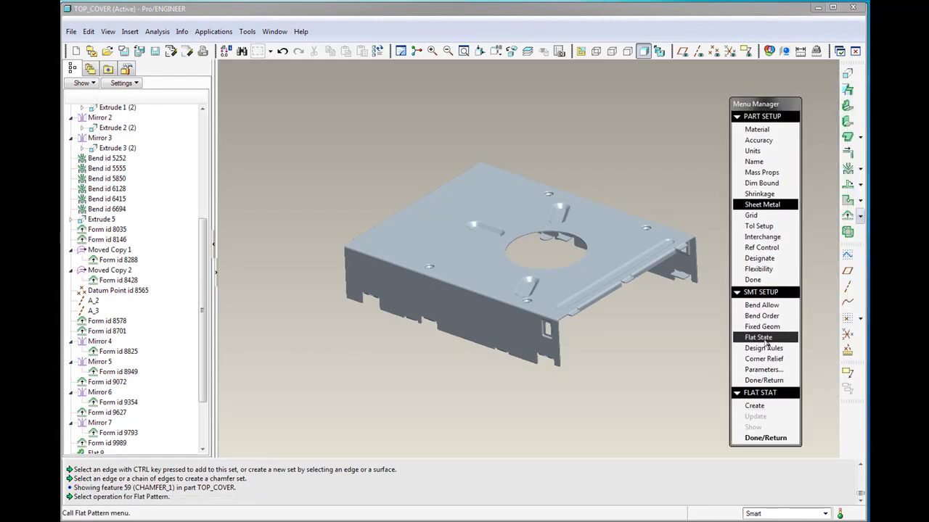
{"action": "left_click", "coordinate": [758, 405]}
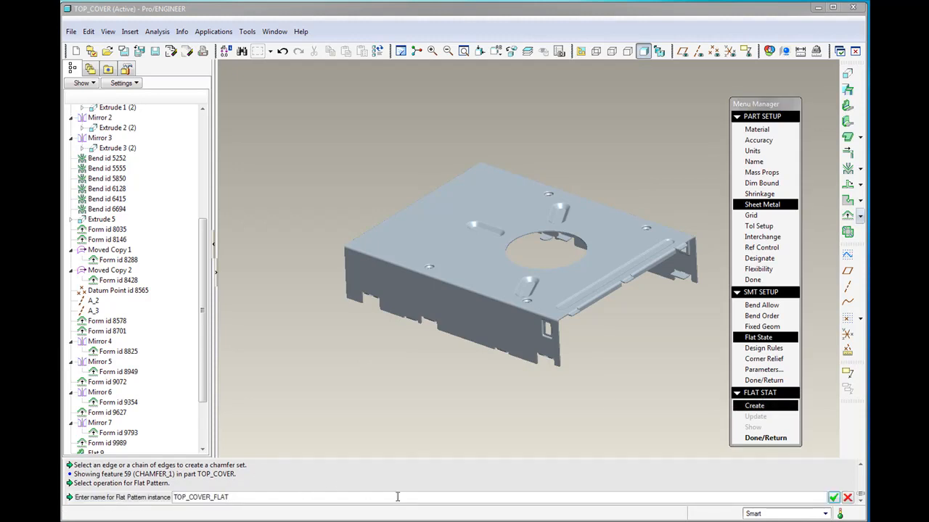
{"action": "key", "text": "Return"}
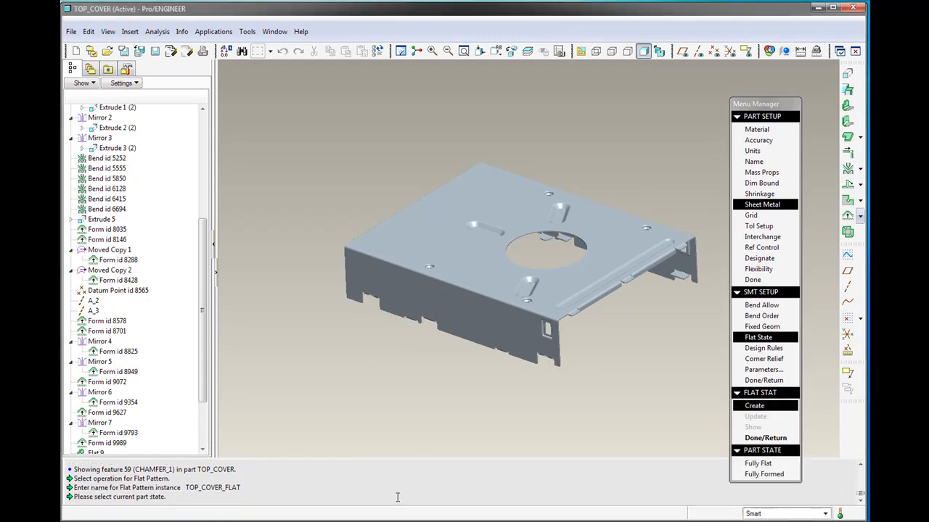
Step: Define the flat state's current part as fully formed with the large top wall surface fixed, and finish the part setup
{"action": "left_click", "coordinate": [791, 474]}
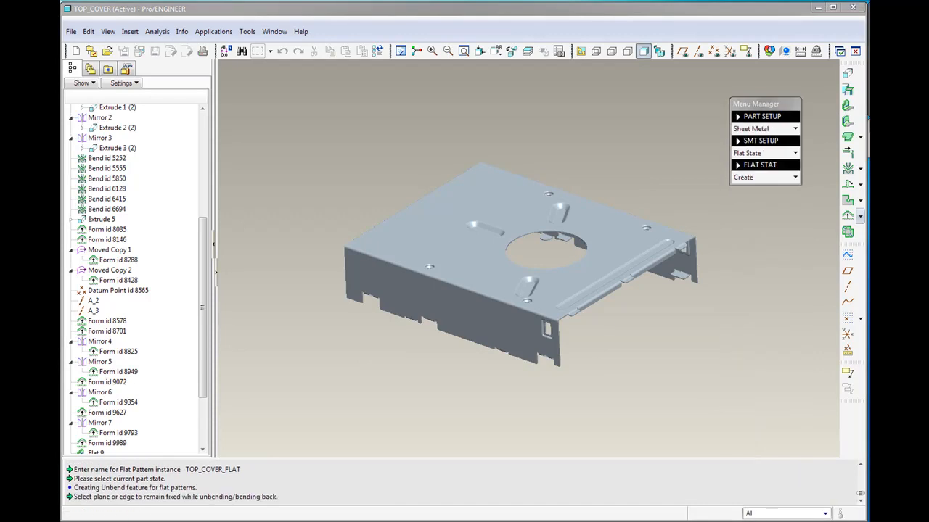
{"action": "left_click_drag", "start_coordinate": [748, 330], "coordinate": [732, 355]}
{"action": "left_click", "coordinate": [601, 246]}
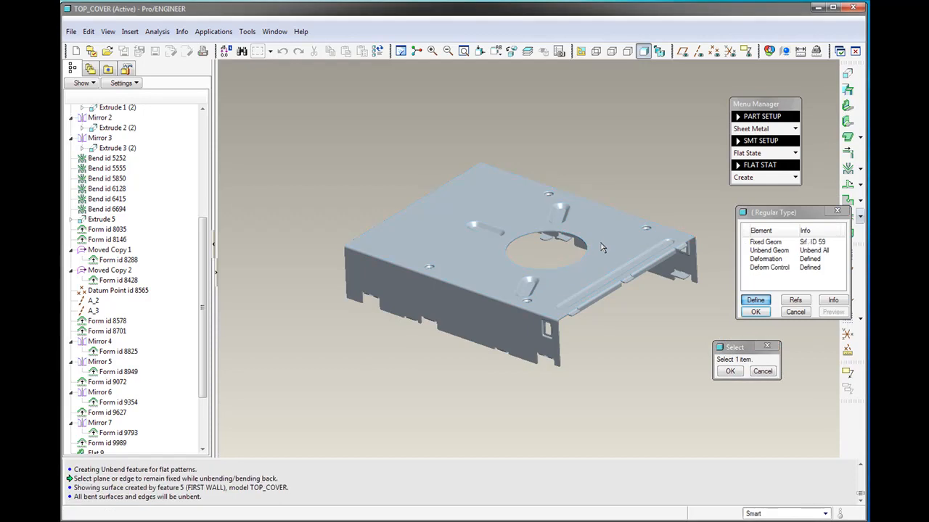
{"action": "middle_click", "coordinate": [601, 247]}
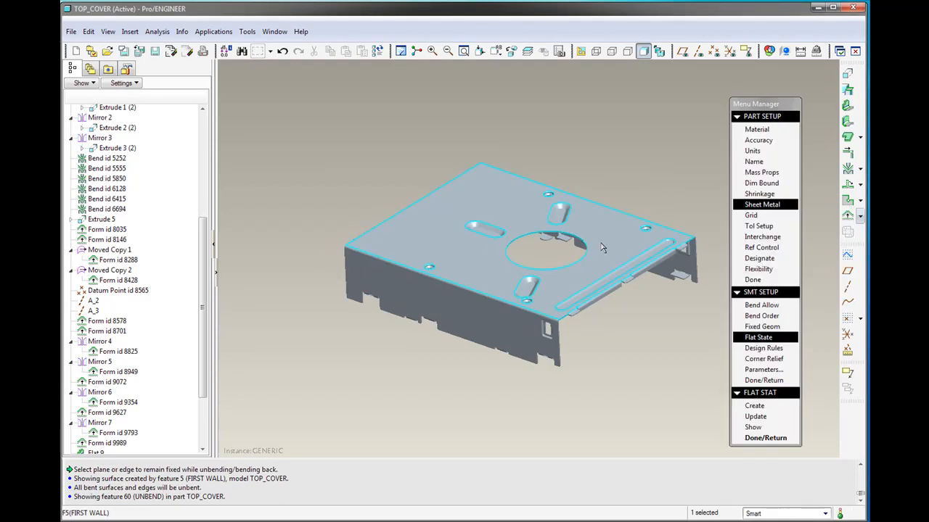
{"action": "left_click", "coordinate": [759, 438]}
{"action": "left_click", "coordinate": [755, 382]}
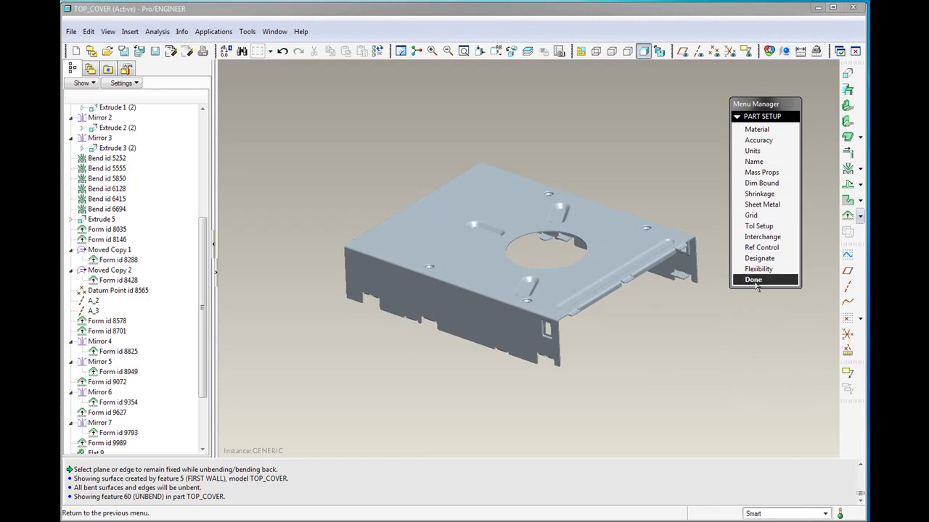
{"action": "left_click", "coordinate": [757, 281]}
Step: Open the TOP_COVER_FLAT instance from the part's family table, widening the Instance Name column
{"action": "mouse_move", "coordinate": [584, 291]}
{"action": "middle_mouse_down"}
{"action": "mouse_move", "coordinate": [628, 259]}
{"action": "mouse_move", "coordinate": [539, 271]}
{"action": "mouse_move", "coordinate": [557, 311]}
{"action": "mouse_move", "coordinate": [545, 284]}
{"action": "mouse_move", "coordinate": [552, 247]}
{"action": "mouse_move", "coordinate": [564, 305]}
{"action": "mouse_move", "coordinate": [543, 285]}
{"action": "middle_mouse_up"}
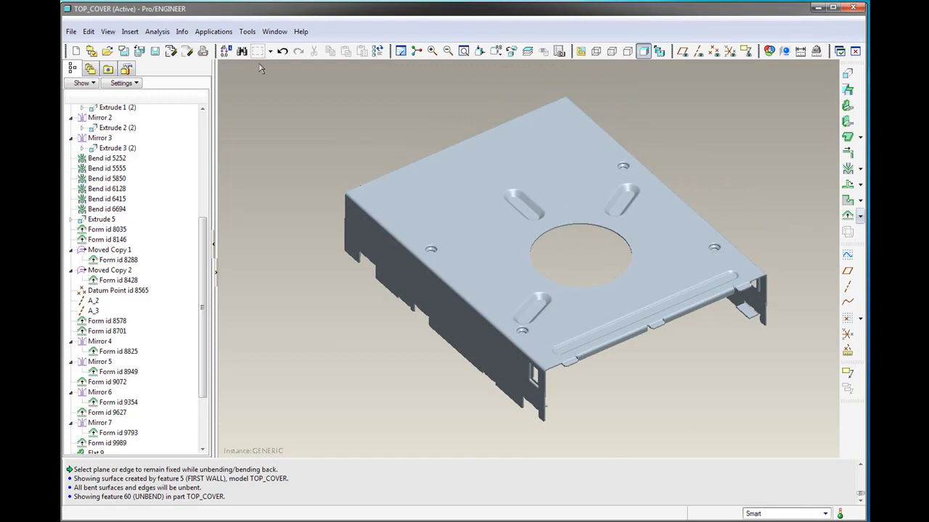
{"action": "left_click", "coordinate": [246, 32]}
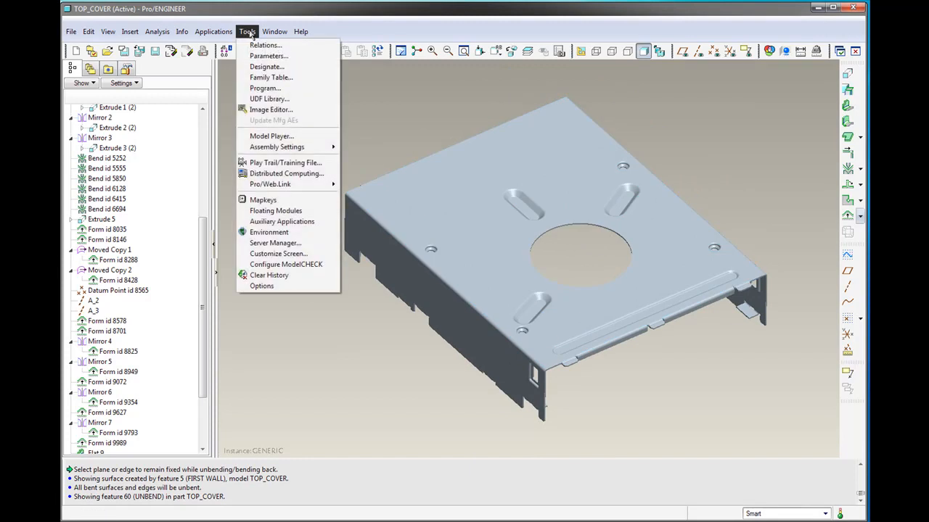
{"action": "left_click", "coordinate": [273, 78]}
{"action": "left_click", "coordinate": [411, 160]}
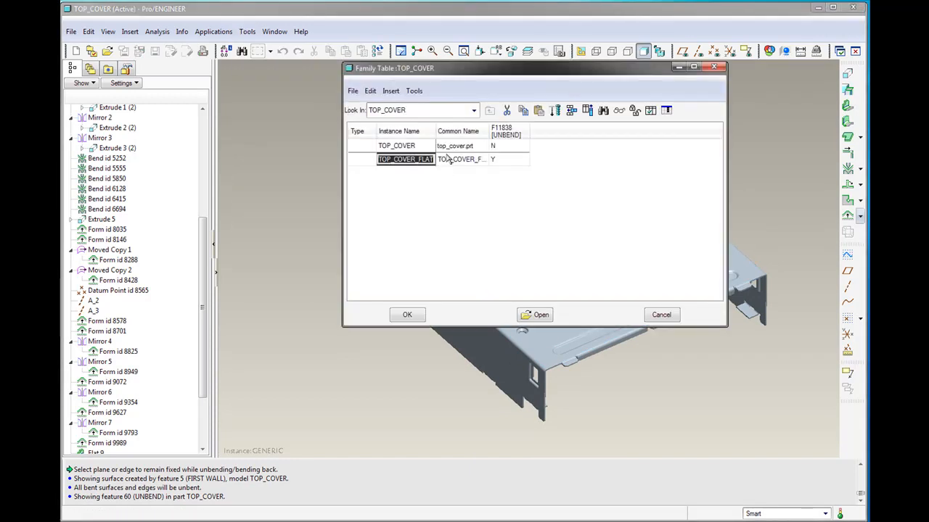
{"action": "left_click_drag", "start_coordinate": [434, 129], "coordinate": [454, 130]}
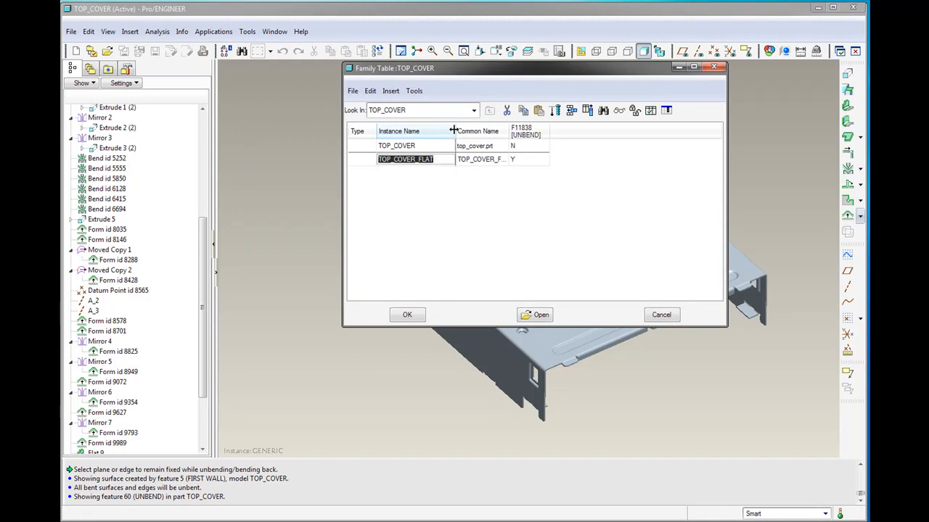
{"action": "left_click", "coordinate": [541, 315]}
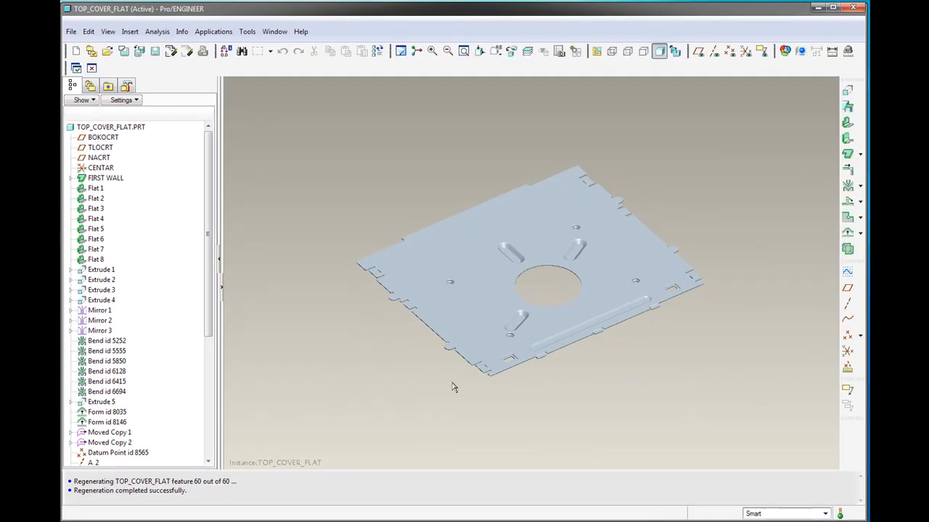
Step: Start a Flatten Form feature and select the oval emboss and neighbouring round dimple near the front edge as forms
{"action": "scroll", "coordinate": [521, 398], "scroll_direction": "down", "scroll_amount": 5}
{"action": "middle_click_drag", "start_coordinate": [513, 242], "coordinate": [561, 338]}
{"action": "scroll", "coordinate": [568, 341], "scroll_direction": "up", "scroll_amount": 2}
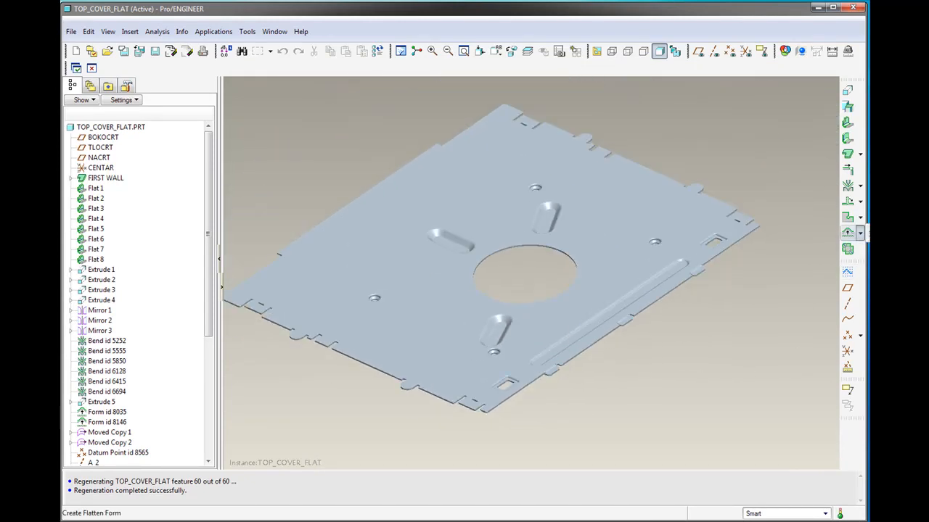
{"action": "left_click", "coordinate": [848, 232]}
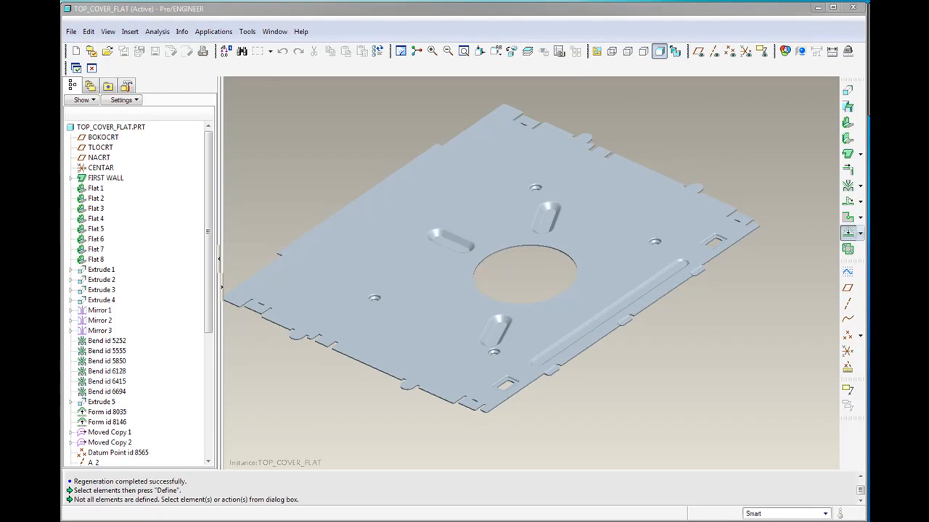
{"action": "left_click_drag", "start_coordinate": [788, 97], "coordinate": [755, 110]}
{"action": "left_click", "coordinate": [747, 135]}
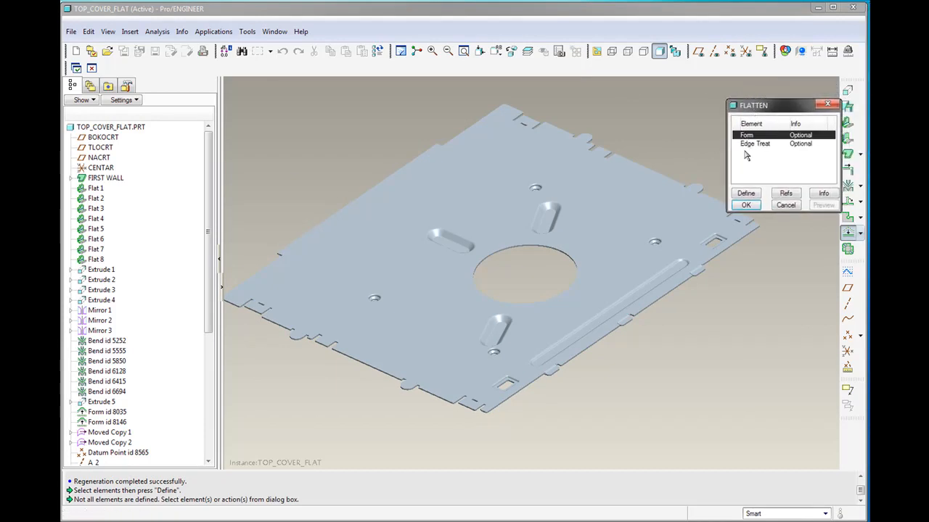
{"action": "left_click", "coordinate": [747, 194]}
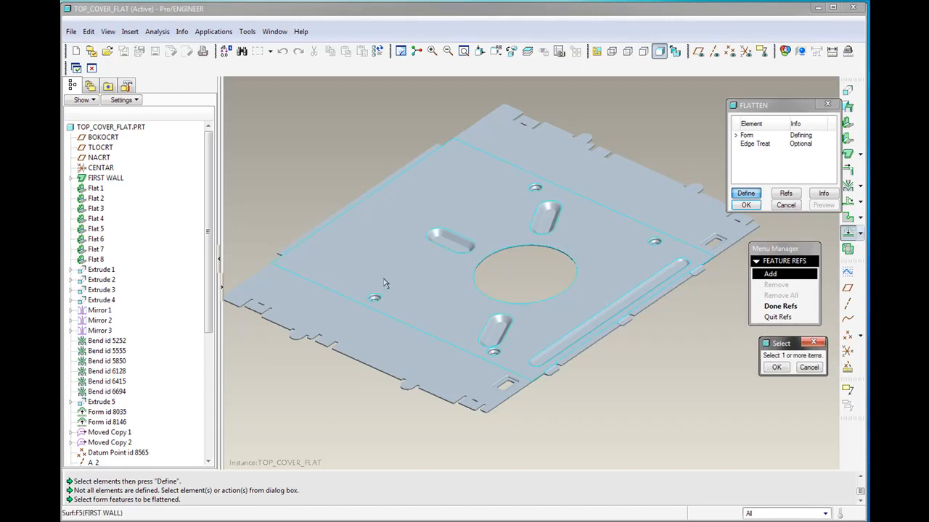
{"action": "scroll", "coordinate": [376, 287], "scroll_direction": "up", "scroll_amount": 6}
{"action": "middle_click_drag", "start_coordinate": [629, 352], "coordinate": [641, 323]}
{"action": "left_click", "coordinate": [633, 320]}
{"action": "left_click", "coordinate": [630, 240]}
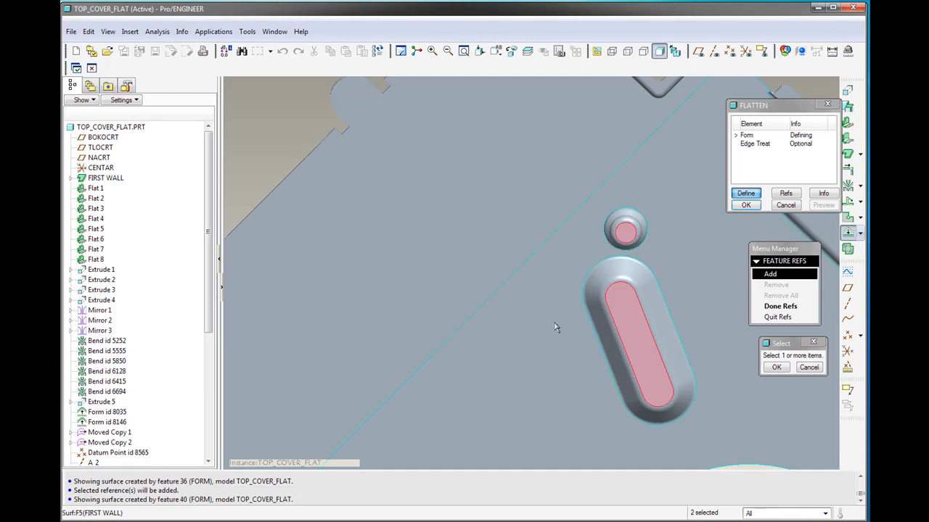
Step: Add one rectangular window form, the three remaining round dimples and the other two oval embosses to the forms being flattened
{"action": "scroll", "coordinate": [565, 312], "scroll_direction": "down", "scroll_amount": 3}
{"action": "scroll", "coordinate": [652, 306], "scroll_direction": "up", "scroll_amount": 3}
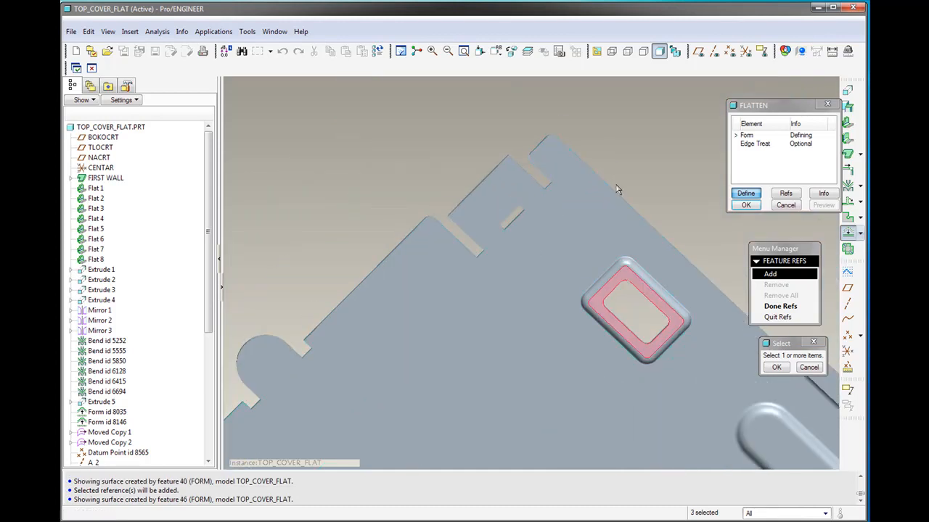
{"action": "scroll", "coordinate": [613, 197], "scroll_direction": "down", "scroll_amount": 3}
{"action": "scroll", "coordinate": [479, 280], "scroll_direction": "up", "scroll_amount": 4}
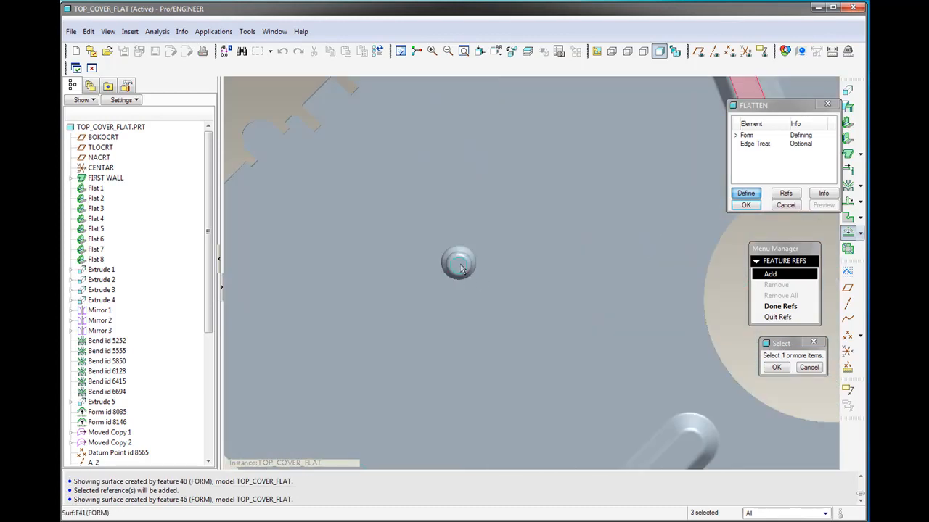
{"action": "scroll", "coordinate": [479, 284], "scroll_direction": "down", "scroll_amount": 3}
{"action": "scroll", "coordinate": [500, 294], "scroll_direction": "up", "scroll_amount": 2}
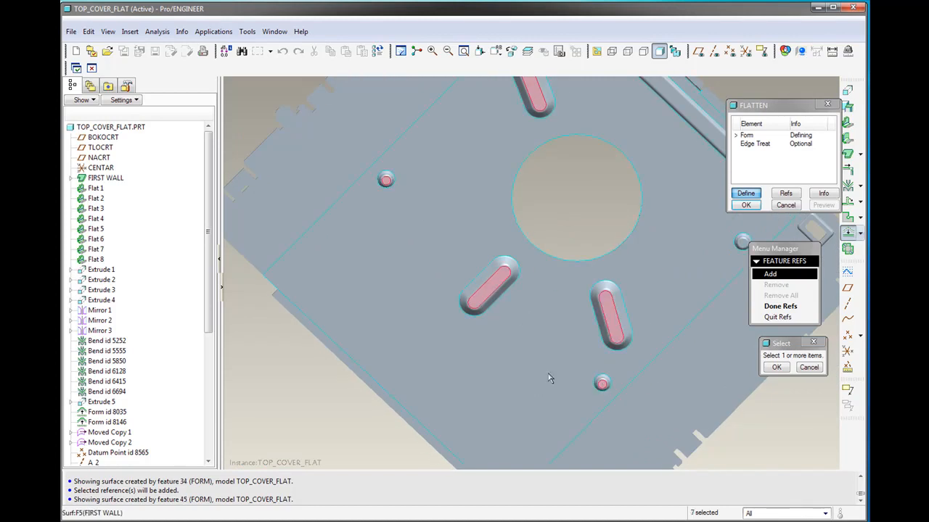
{"action": "scroll", "coordinate": [586, 386], "scroll_direction": "down", "scroll_amount": 3}
{"action": "scroll", "coordinate": [609, 328], "scroll_direction": "up", "scroll_amount": 5}
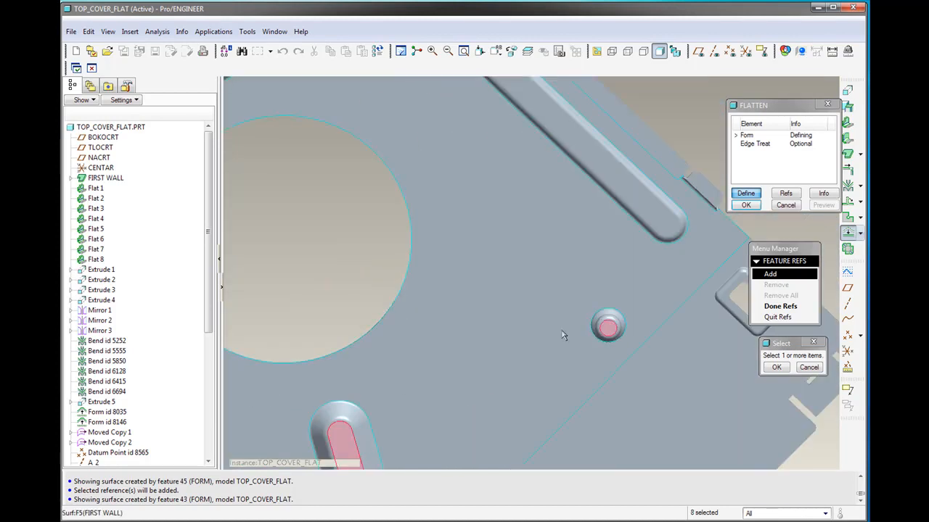
Step: Add the long front rib, the second rectangular window form and two front-edge tab forms to the flatten selection
{"action": "left_click", "coordinate": [588, 335]}
{"action": "scroll", "coordinate": [589, 336], "scroll_direction": "down", "scroll_amount": 3}
{"action": "scroll", "coordinate": [584, 272], "scroll_direction": "up", "scroll_amount": 3}
{"action": "left_click", "coordinate": [530, 230]}
{"action": "left_click", "coordinate": [590, 173]}
{"action": "scroll", "coordinate": [686, 326], "scroll_direction": "down", "scroll_amount": 3}
{"action": "scroll", "coordinate": [522, 109], "scroll_direction": "up", "scroll_amount": 3}
{"action": "scroll", "coordinate": [582, 234], "scroll_direction": "down", "scroll_amount": 3}
{"action": "scroll", "coordinate": [533, 251], "scroll_direction": "up", "scroll_amount": 3}
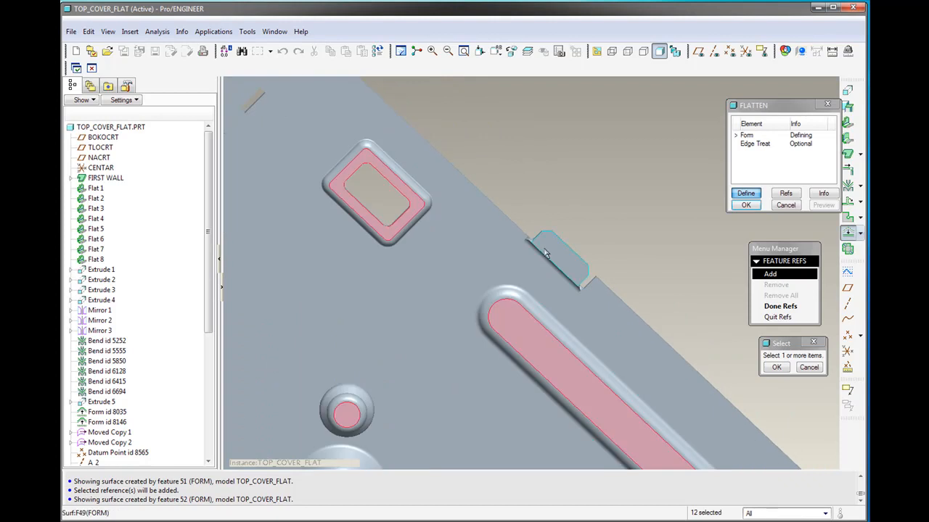
Step: Add the last front-edge tab form, preview the result and complete the Flatten feature
{"action": "scroll", "coordinate": [551, 249], "scroll_direction": "down", "scroll_amount": 3}
{"action": "middle_click_drag", "start_coordinate": [552, 249], "coordinate": [471, 218]}
{"action": "middle_click_drag", "start_coordinate": [530, 331], "coordinate": [564, 286], "text": "shift"}
{"action": "left_click", "coordinate": [776, 367]}
{"action": "left_click", "coordinate": [780, 307]}
{"action": "left_click", "coordinate": [823, 206]}
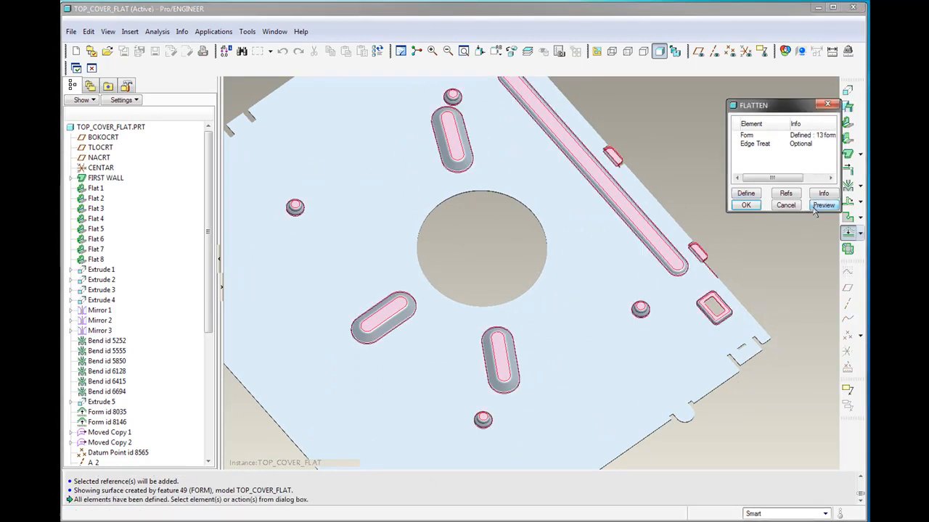
{"action": "left_click", "coordinate": [744, 206]}
{"action": "left_click", "coordinate": [706, 175]}
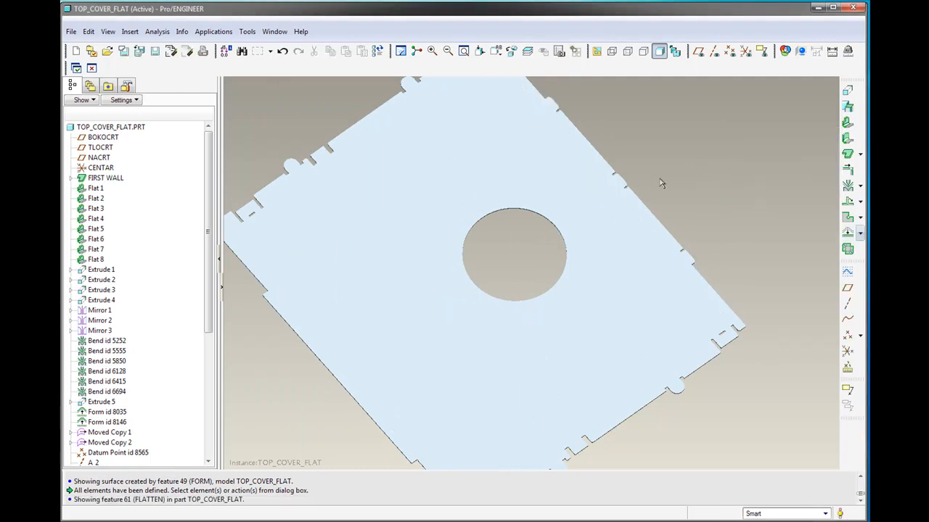
Step: Examine the flat pattern's outlines and bend axes in no-hidden-line display with datum axes shown
{"action": "scroll", "coordinate": [655, 181], "scroll_direction": "up", "scroll_amount": 2}
{"action": "middle_click_drag", "start_coordinate": [601, 169], "coordinate": [693, 124]}
{"action": "left_click", "coordinate": [628, 54]}
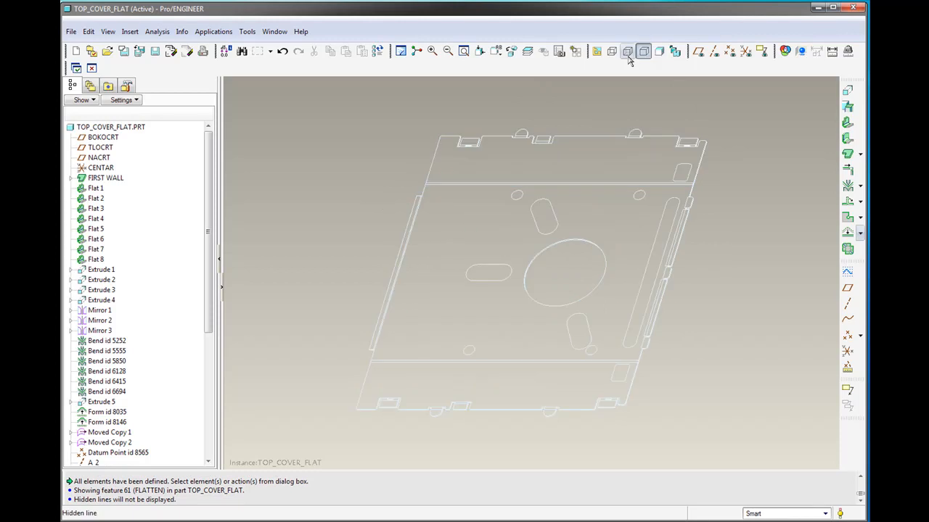
{"action": "left_click", "coordinate": [714, 51]}
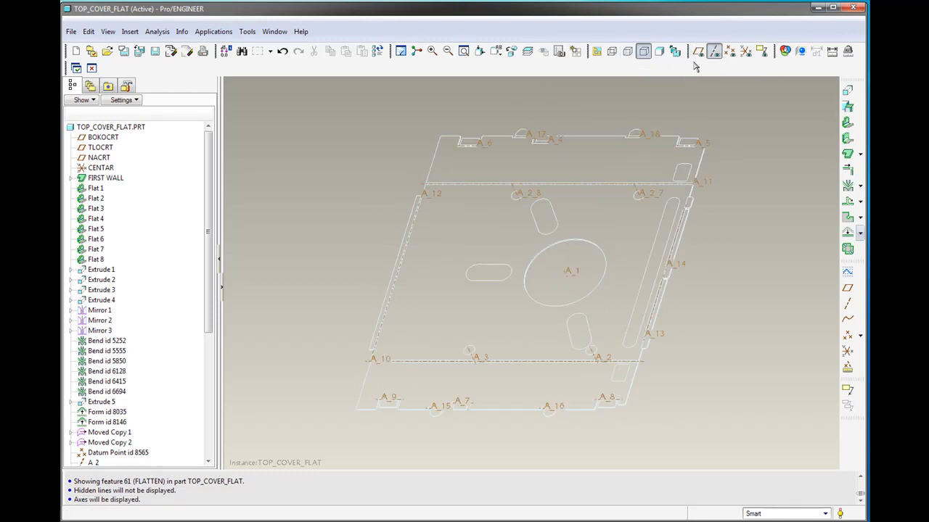
{"action": "middle_click_drag", "start_coordinate": [573, 174], "coordinate": [600, 190]}
{"action": "middle_click_drag", "start_coordinate": [495, 230], "coordinate": [554, 218], "text": "shift"}
{"action": "scroll", "coordinate": [596, 339], "scroll_direction": "down", "scroll_amount": 5}
{"action": "mouse_move", "coordinate": [594, 338]}
{"action": "middle_mouse_down"}
{"action": "mouse_move", "coordinate": [586, 352]}
{"action": "mouse_move", "coordinate": [582, 346]}
{"action": "middle_mouse_up"}
{"action": "scroll", "coordinate": [582, 348], "scroll_direction": "up", "scroll_amount": 3}
{"action": "middle_click_drag", "start_coordinate": [431, 243], "coordinate": [529, 387], "text": "shift"}
{"action": "middle_click_drag", "start_coordinate": [556, 239], "coordinate": [490, 321], "text": "shift"}
{"action": "middle_click_drag", "start_coordinate": [651, 220], "coordinate": [540, 318], "text": "shift"}
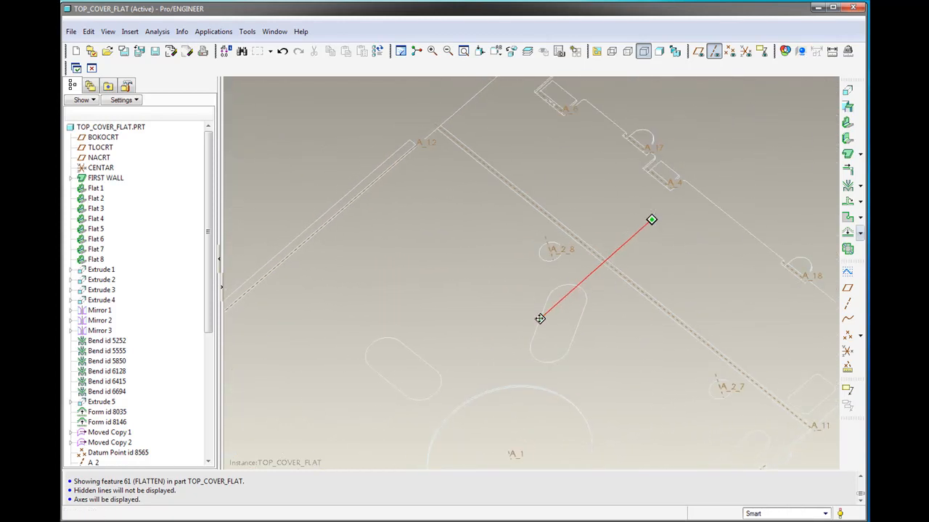
Step: Hide the datum axes and return the flat pattern to shaded display
{"action": "left_click", "coordinate": [714, 51]}
{"action": "left_click", "coordinate": [659, 50]}
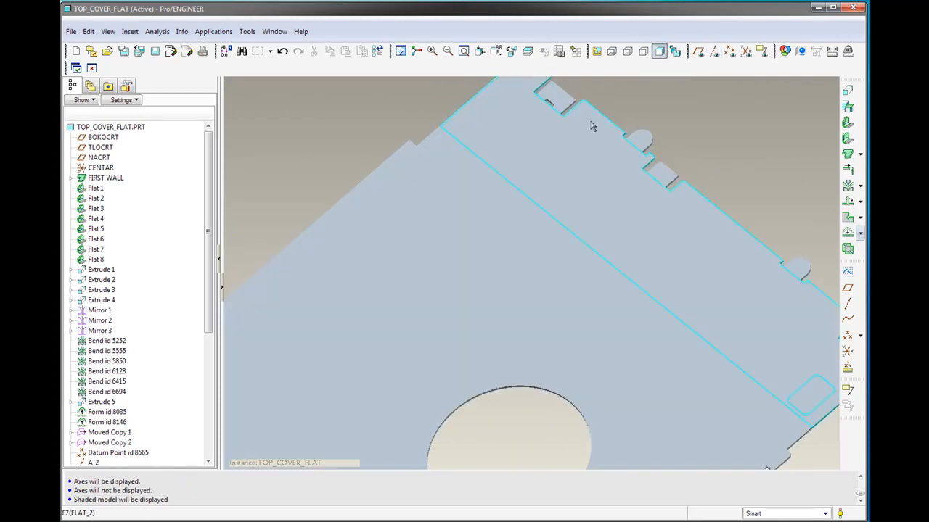
{"action": "scroll", "coordinate": [543, 203], "scroll_direction": "up", "scroll_amount": 3}
{"action": "middle_click_drag", "start_coordinate": [544, 203], "coordinate": [579, 165]}
{"action": "scroll", "coordinate": [473, 157], "scroll_direction": "up", "scroll_amount": 2}
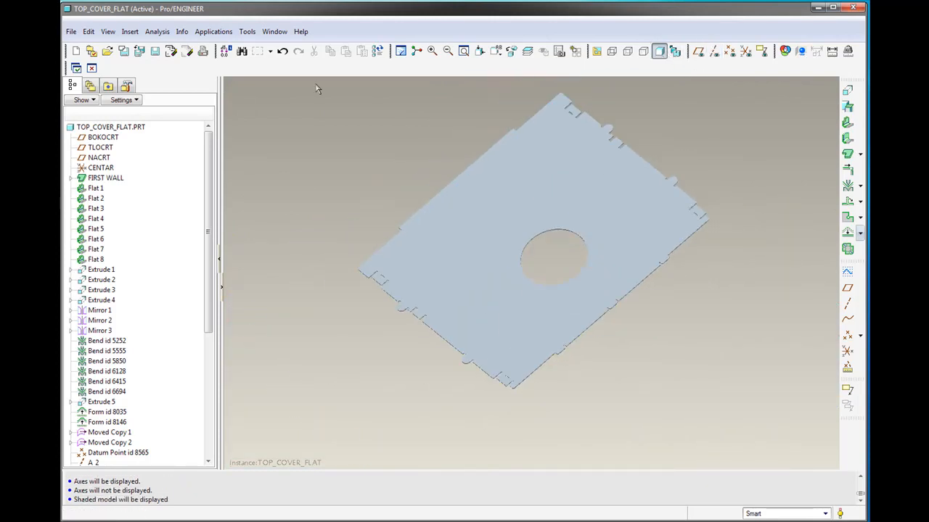
Step: Switch to the window of the folded TOP_COVER part
{"action": "left_click", "coordinate": [274, 31]}
{"action": "left_click", "coordinate": [301, 136]}
{"action": "middle_click_drag", "start_coordinate": [584, 257], "coordinate": [542, 256], "text": "shift"}
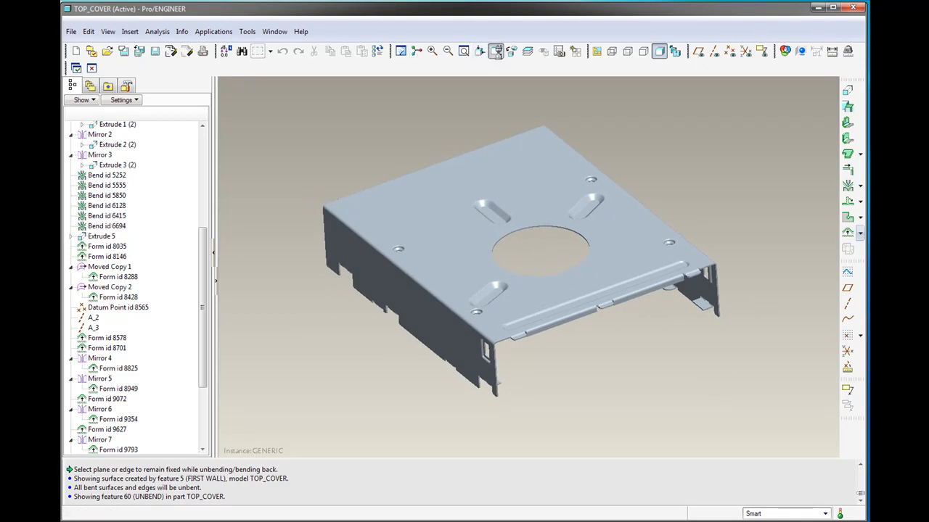
Step: Reorient the folded cover with saved views and inspect its top and side flange
{"action": "left_click", "coordinate": [495, 51]}
{"action": "left_click", "coordinate": [497, 85]}
{"action": "left_click", "coordinate": [496, 51]}
{"action": "left_click", "coordinate": [512, 92]}
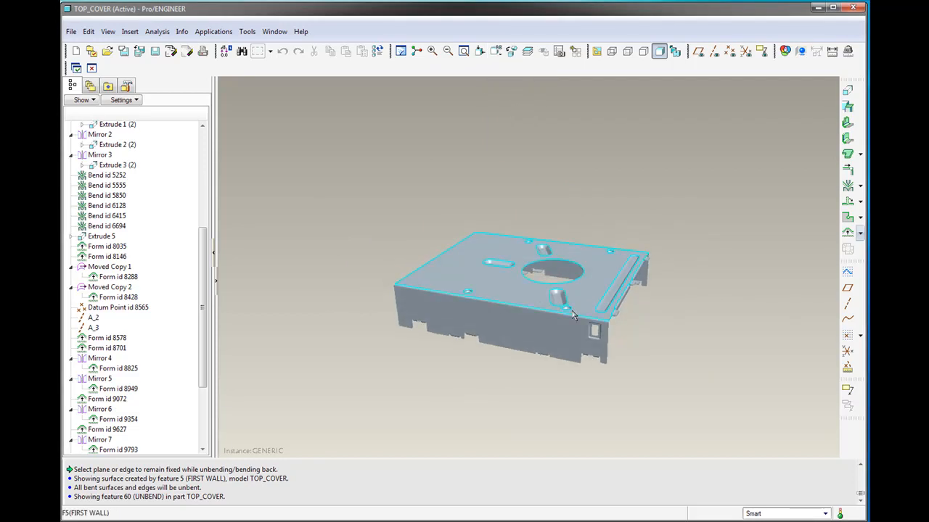
{"action": "scroll", "coordinate": [570, 326], "scroll_direction": "up", "scroll_amount": 5}
{"action": "middle_click_drag", "start_coordinate": [498, 286], "coordinate": [540, 301], "text": "shift"}
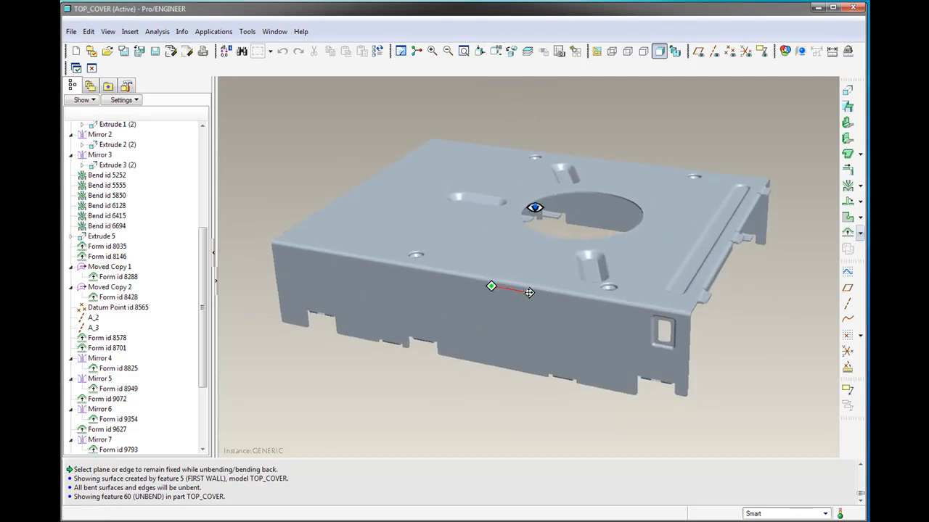